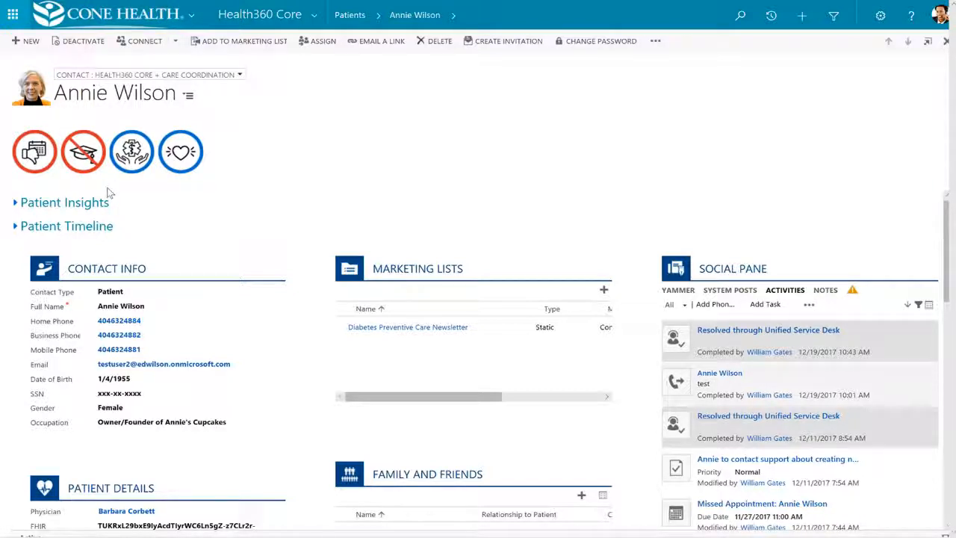
Check the patient's alert badges and view the Patient Insights charts, leaving that section collapsed
mouse_move(32, 157)
mouse_move(82, 164)
mouse_move(139, 157)
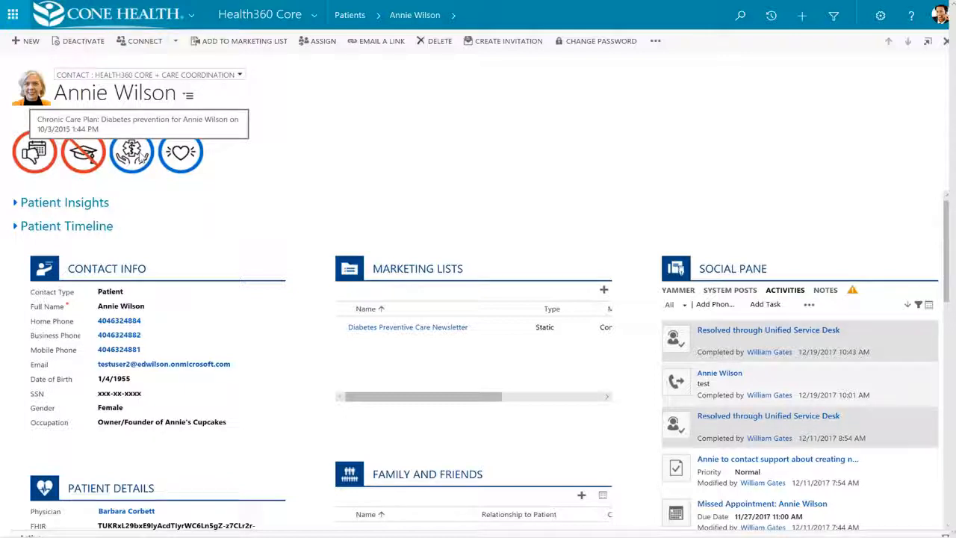
mouse_move(180, 164)
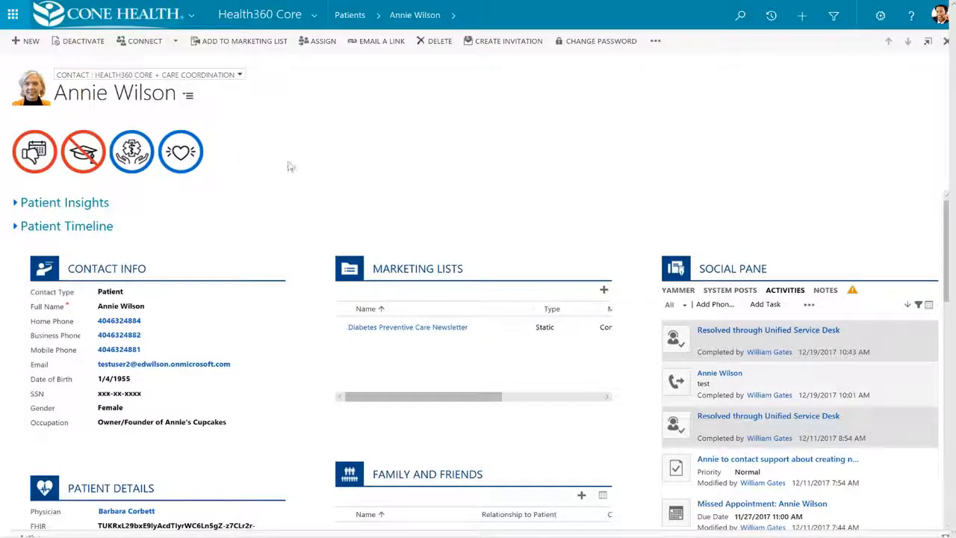
left_click(15, 203)
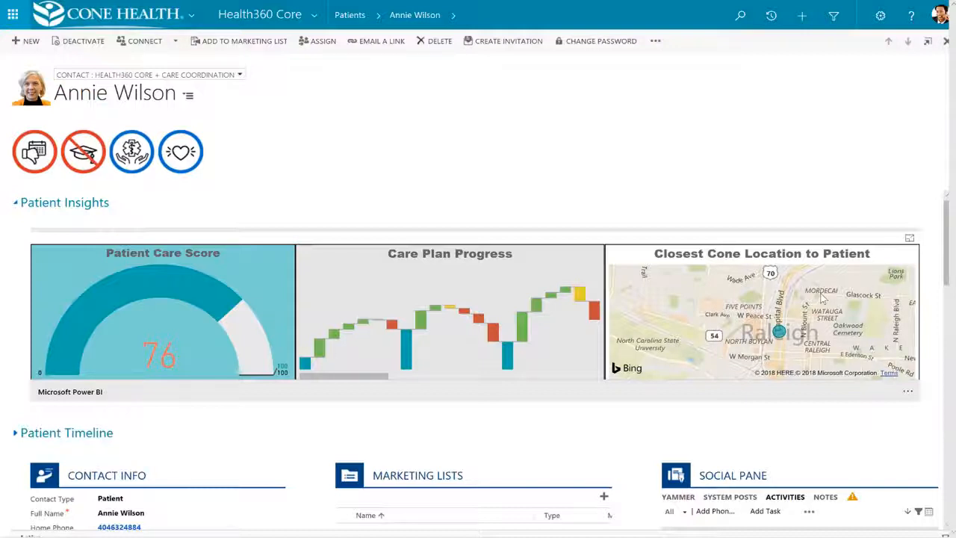
left_click(18, 205)
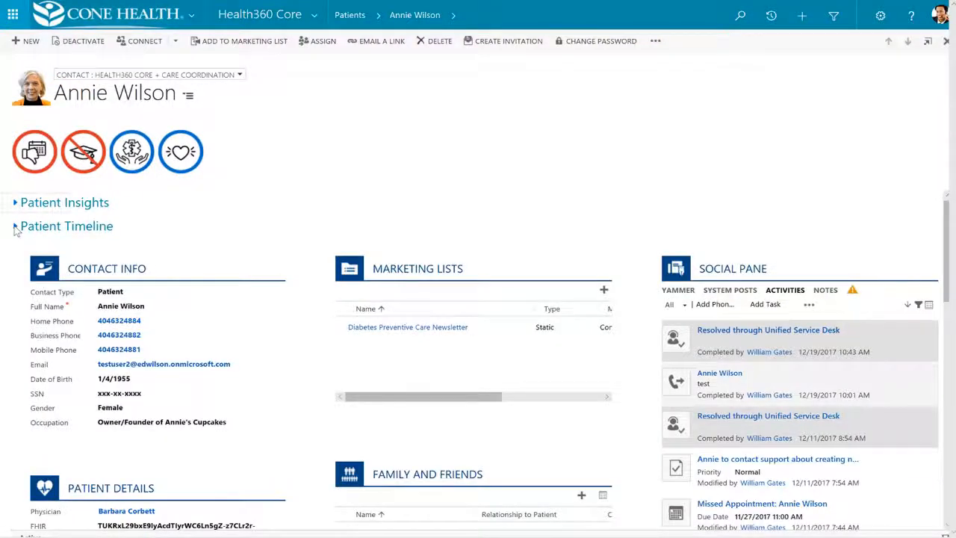
Expand Patient Timeline, browse the annual check-up, colonoscopy and monthly check-up appointments, and collapse the section again
left_click(16, 228)
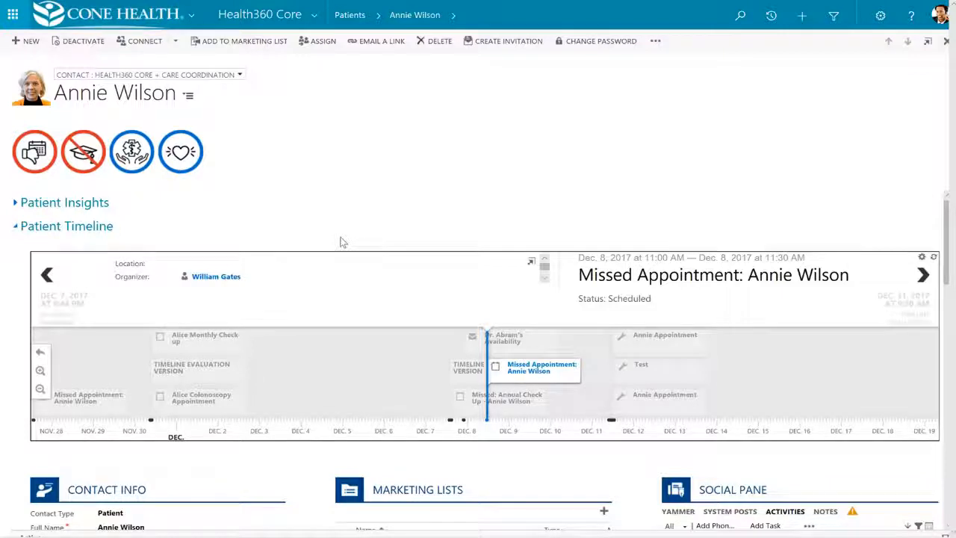
left_click(535, 407)
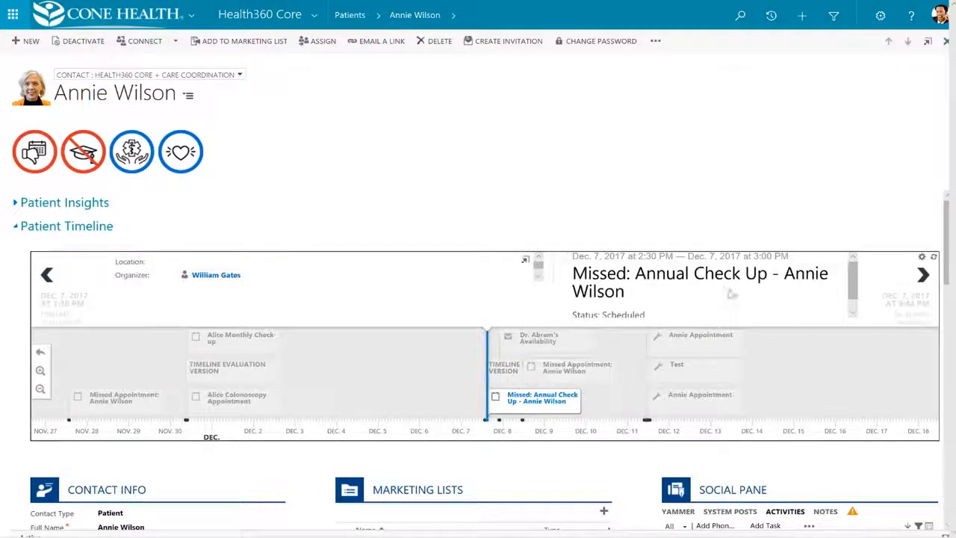
left_click(270, 406)
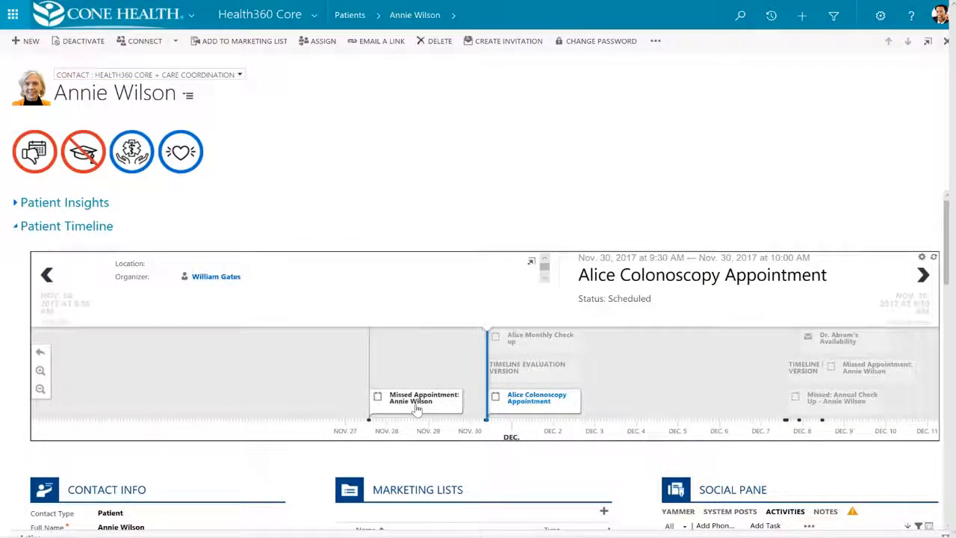
left_click(557, 346)
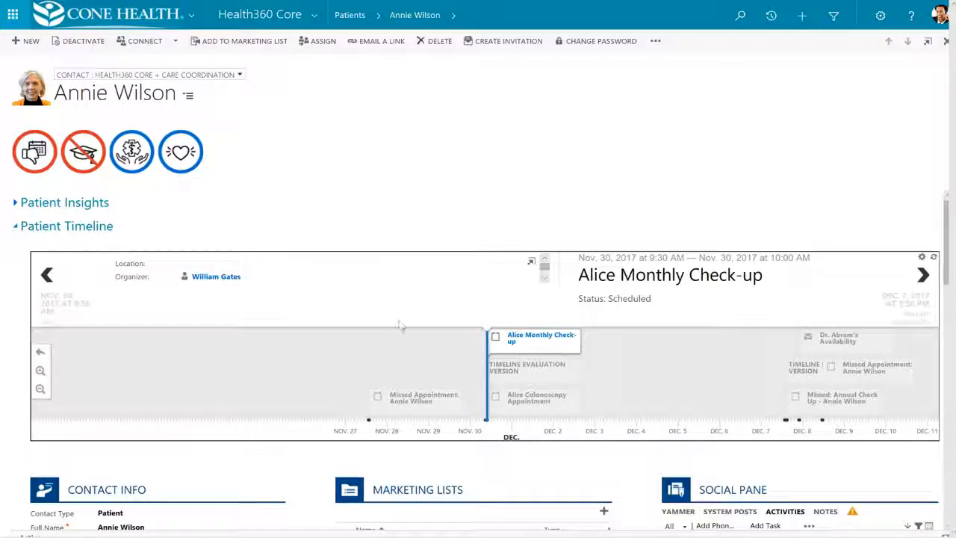
left_click(16, 227)
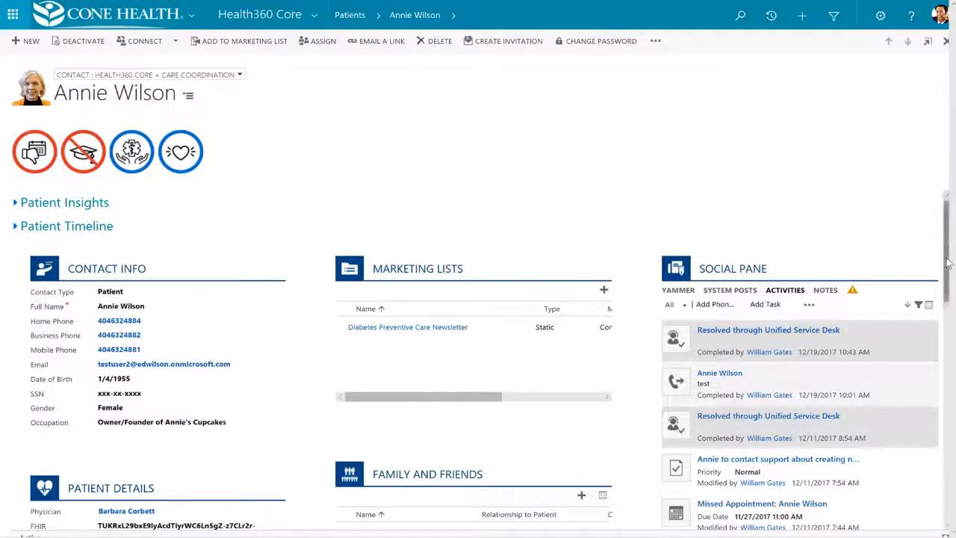
Browse the patient's notes, Yammer feed and system posts in the Social Pane
left_click_drag(948, 264, 949, 278)
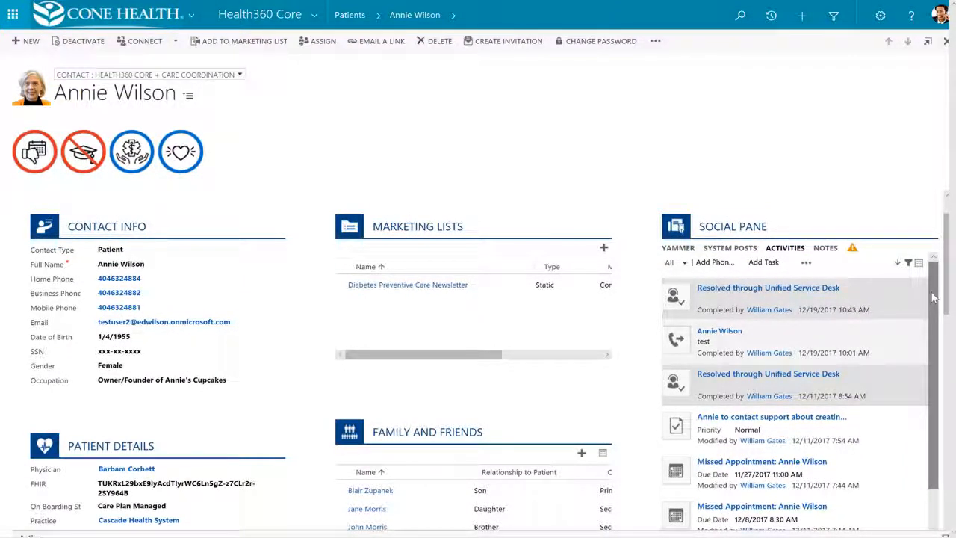
left_click(825, 248)
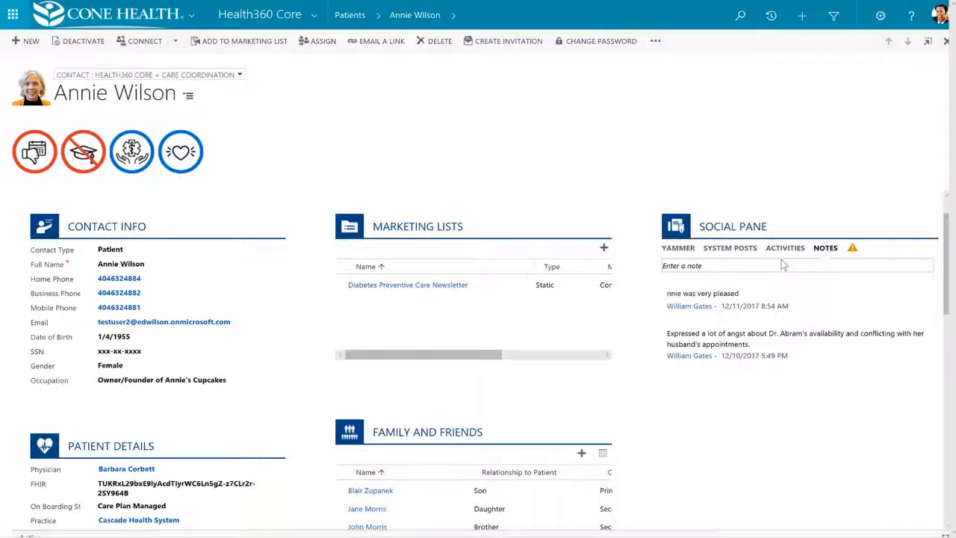
left_click(692, 252)
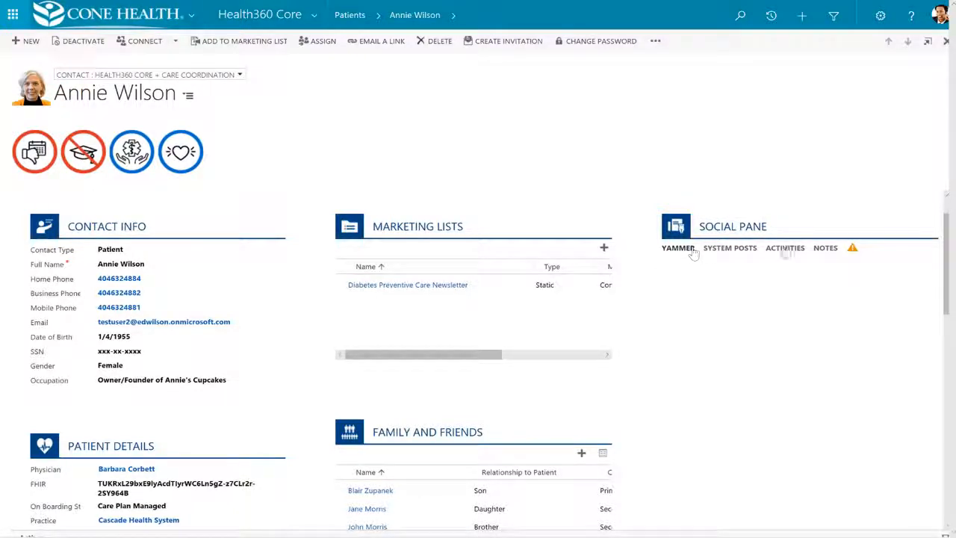
left_click(747, 252)
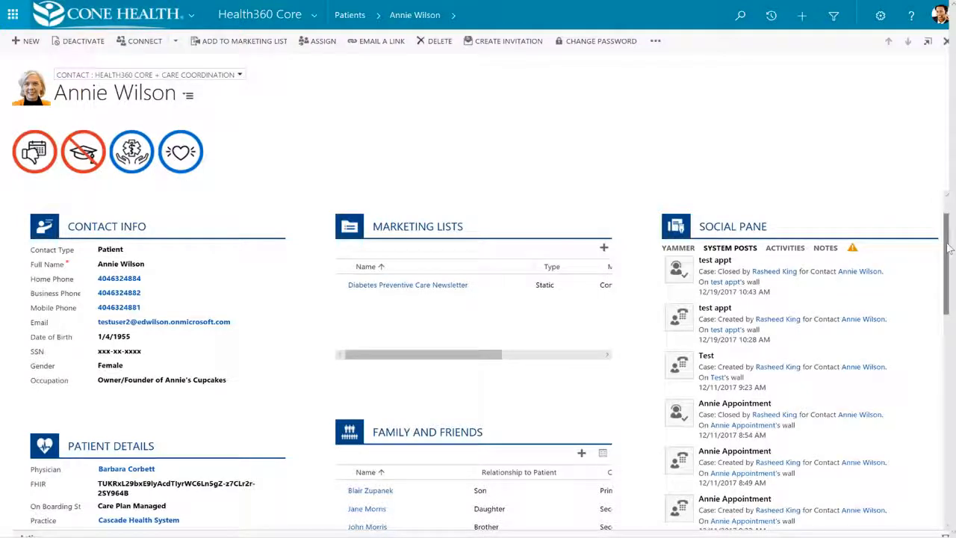
Review the patient's details, family and friends, address, stressors and allergies on the contact record
scroll(945, 273, "down", 1)
scroll(945, 272, "down", 4)
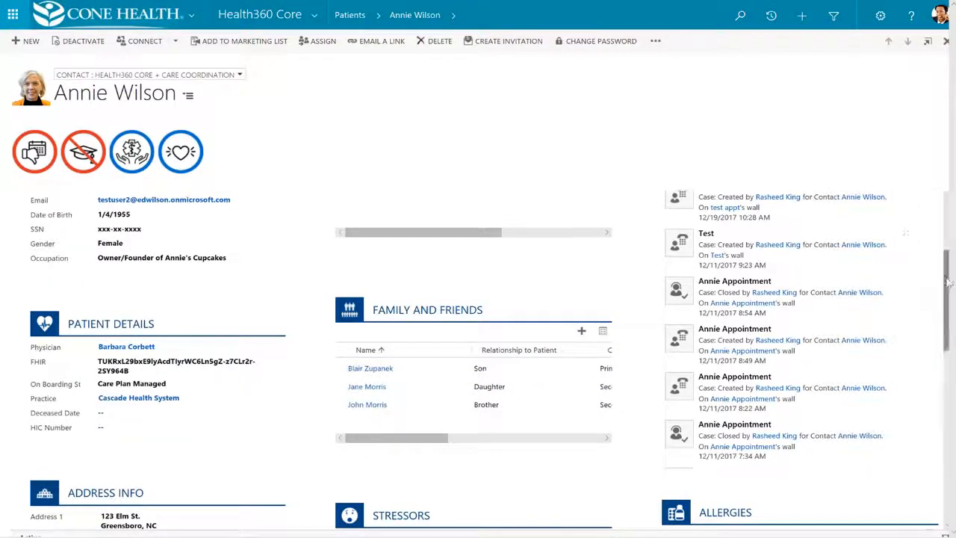
left_click_drag(947, 278, 947, 339)
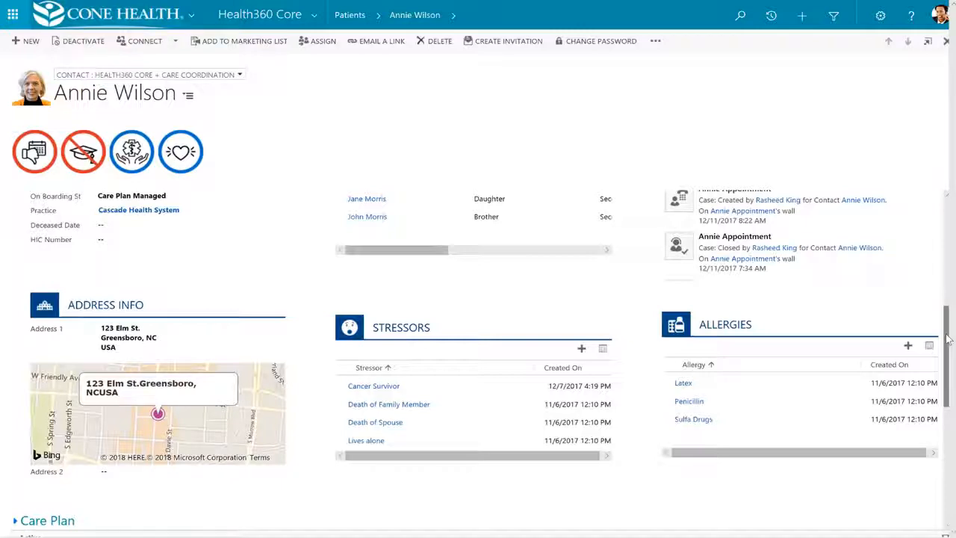
left_click_drag(947, 338, 947, 402)
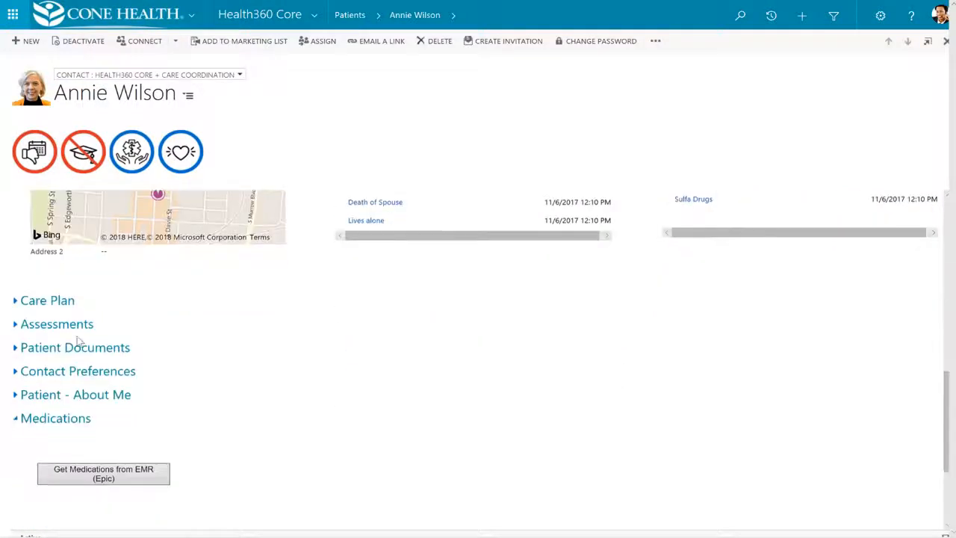
Review the Care Plan's goal and service categories, collapse it, and look over the remaining sections down to Medications
left_click(16, 301)
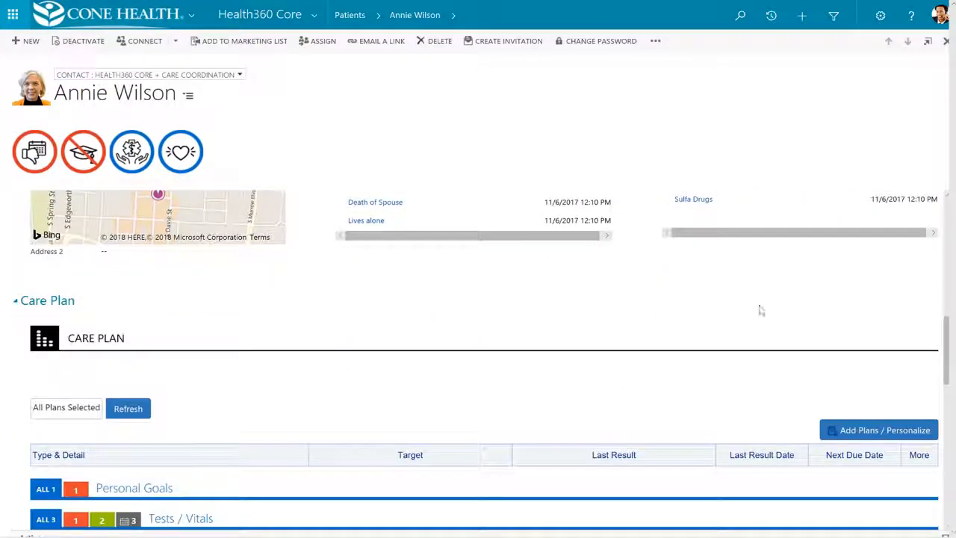
left_click_drag(947, 338, 947, 368)
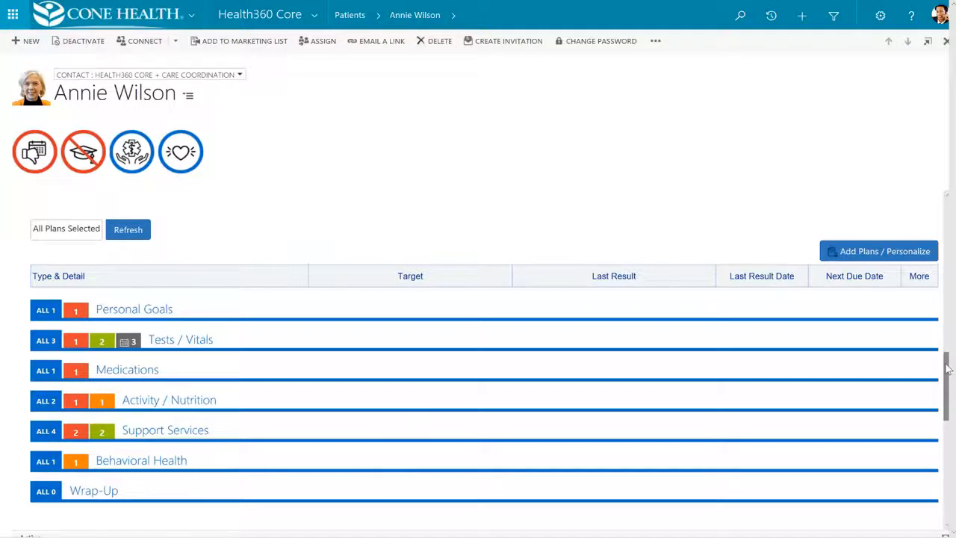
left_click_drag(948, 369, 947, 369)
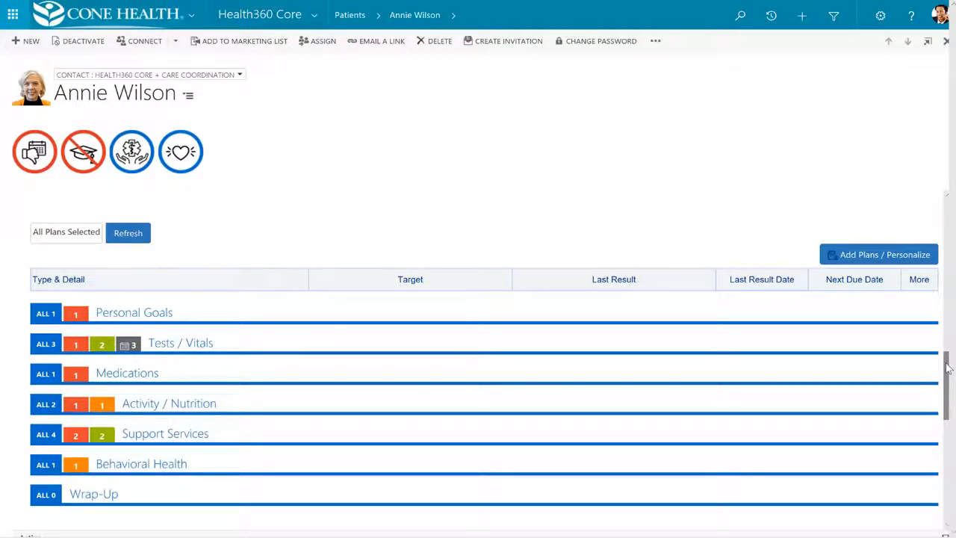
left_click_drag(947, 368, 947, 342)
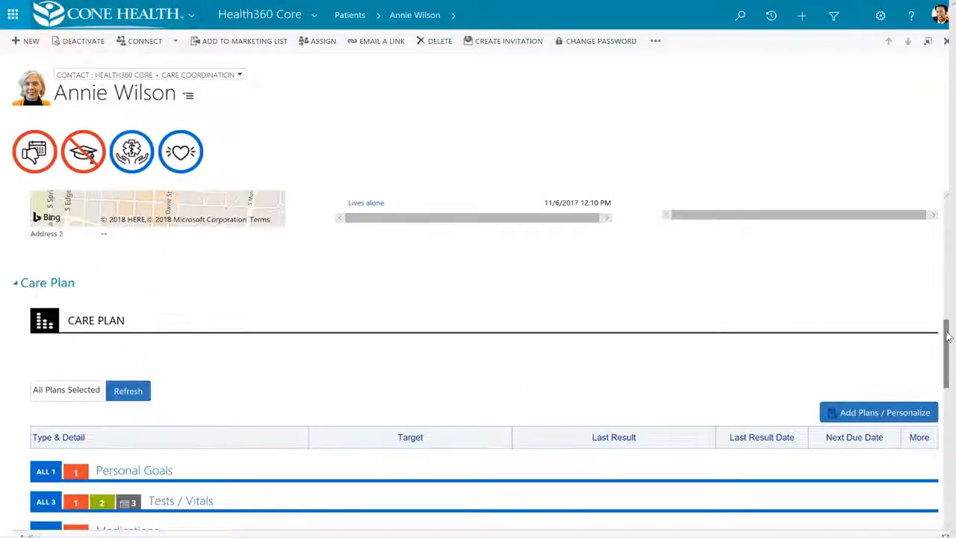
left_click(17, 283)
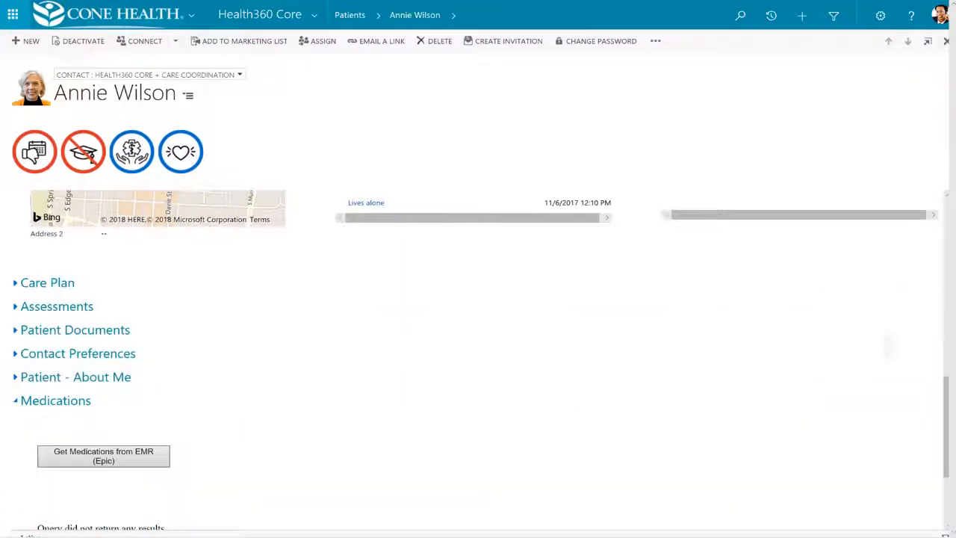
left_click_drag(946, 385, 947, 407)
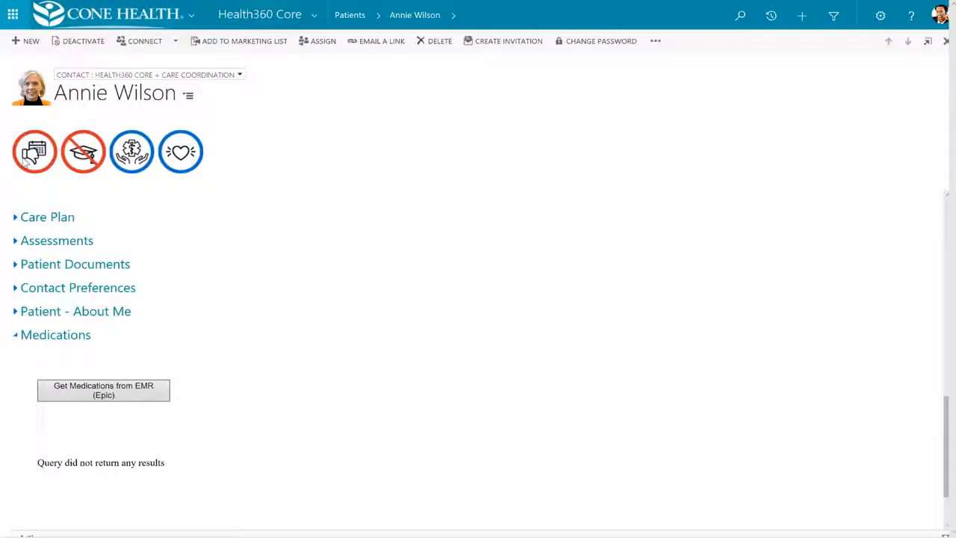
mouse_move(26, 163)
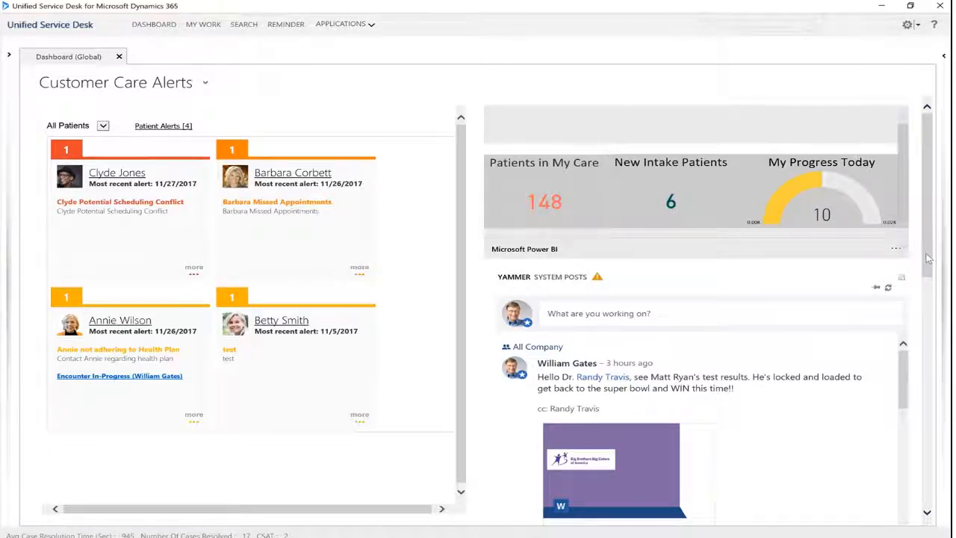
In Unified Service Desk, look through the Yammer feed on the Customer Care Alerts dashboard and return to the patient alerts
left_click_drag(928, 258, 928, 280)
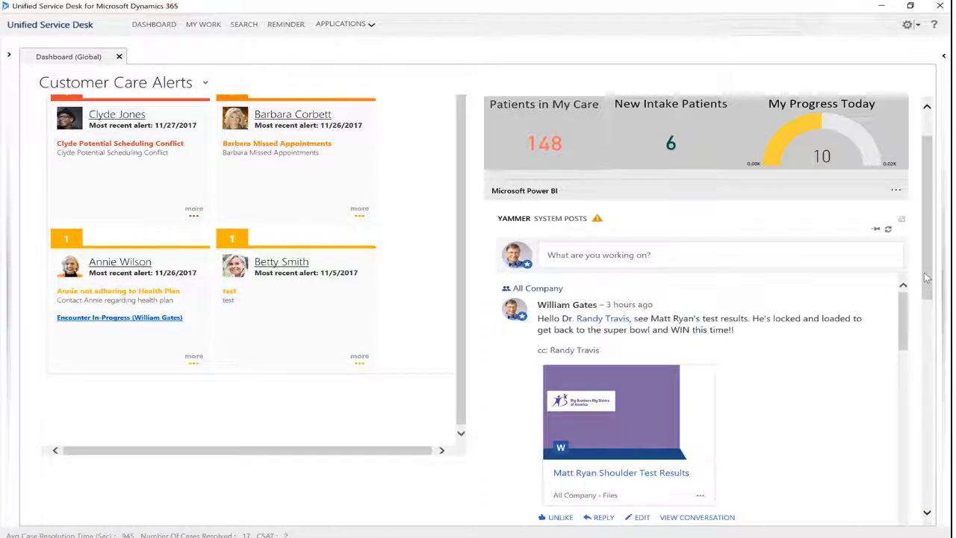
scroll(617, 410, "down", 1)
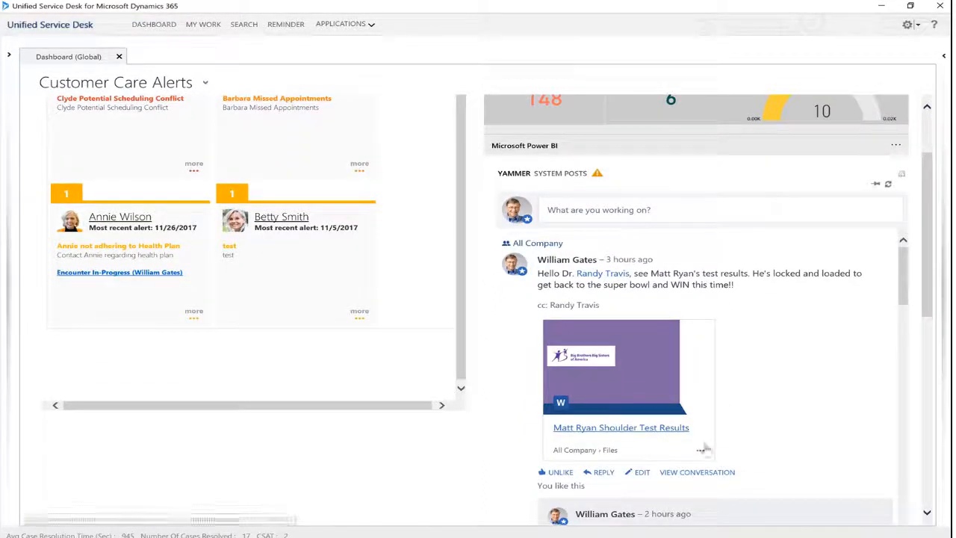
left_click_drag(902, 284, 903, 295)
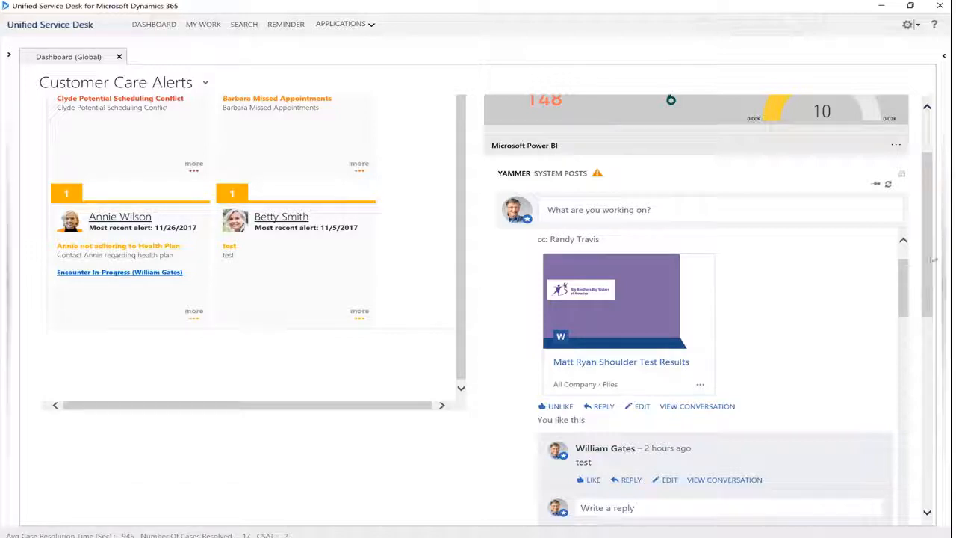
left_click_drag(905, 280, 905, 262)
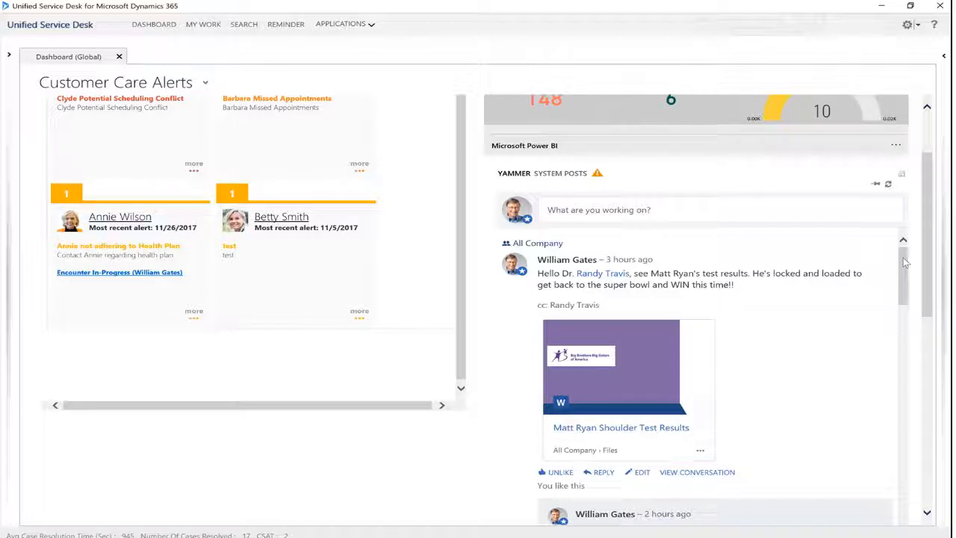
scroll(933, 228, "up", 1)
scroll(932, 228, "up", 1)
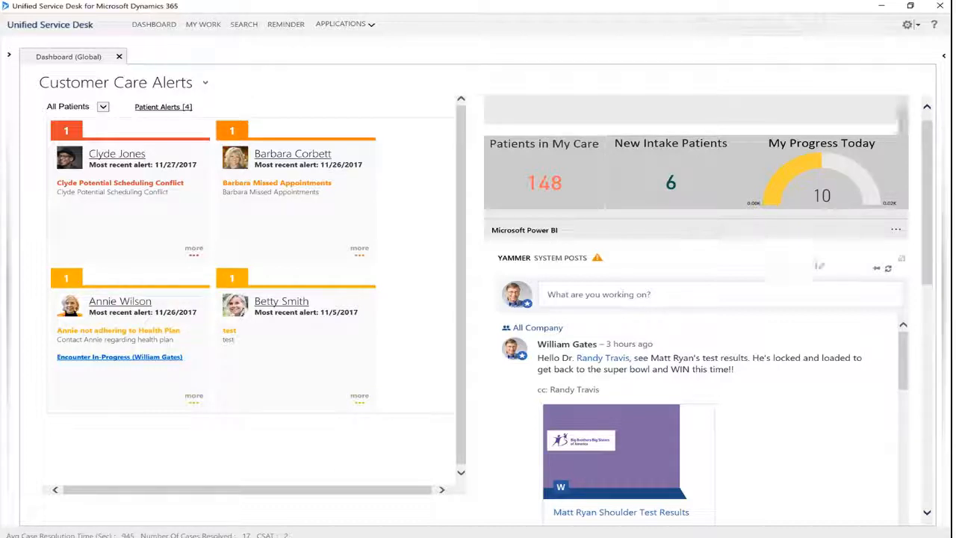
scroll(934, 256, "up", 1)
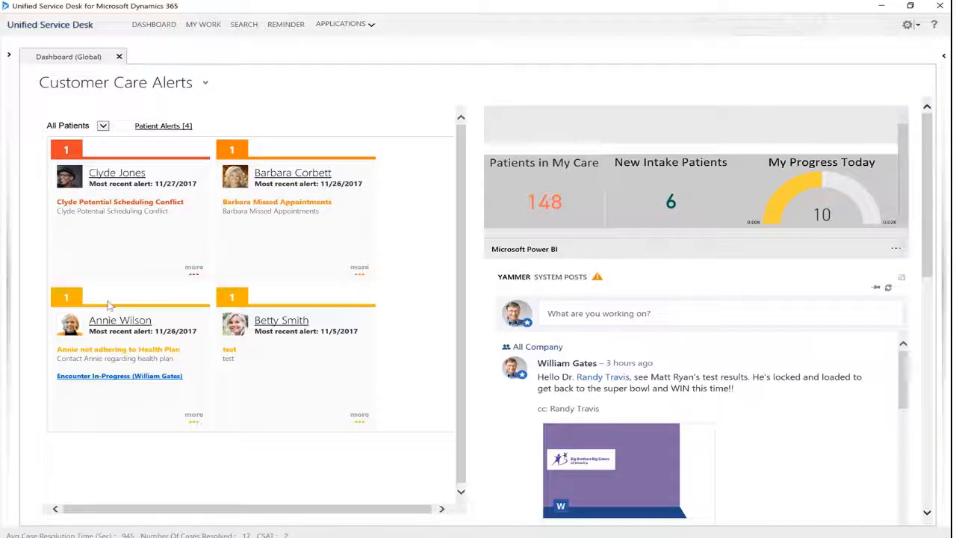
Open a session for the patient flagged as not adhering to Health Plan, hiding KB Search and declining the upgrade offer
left_click(114, 324)
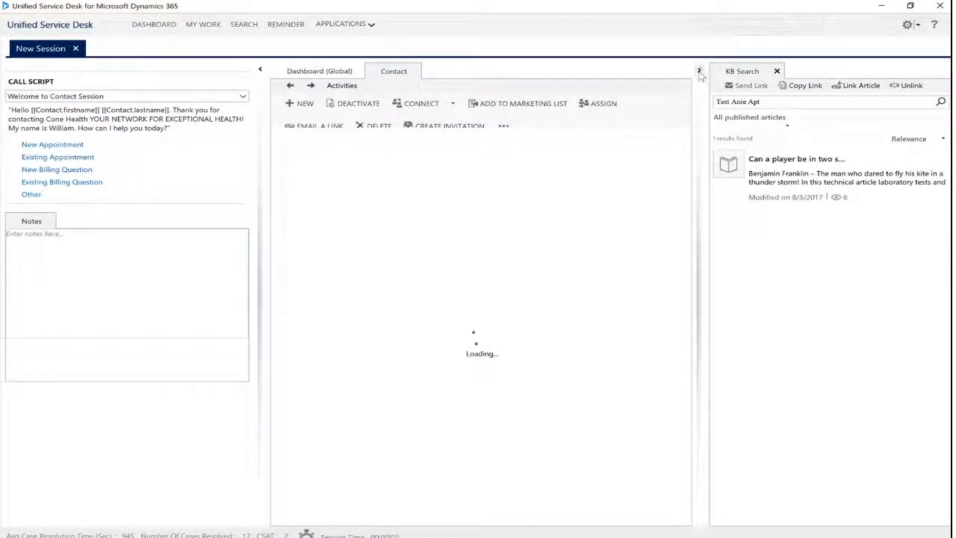
left_click(700, 72)
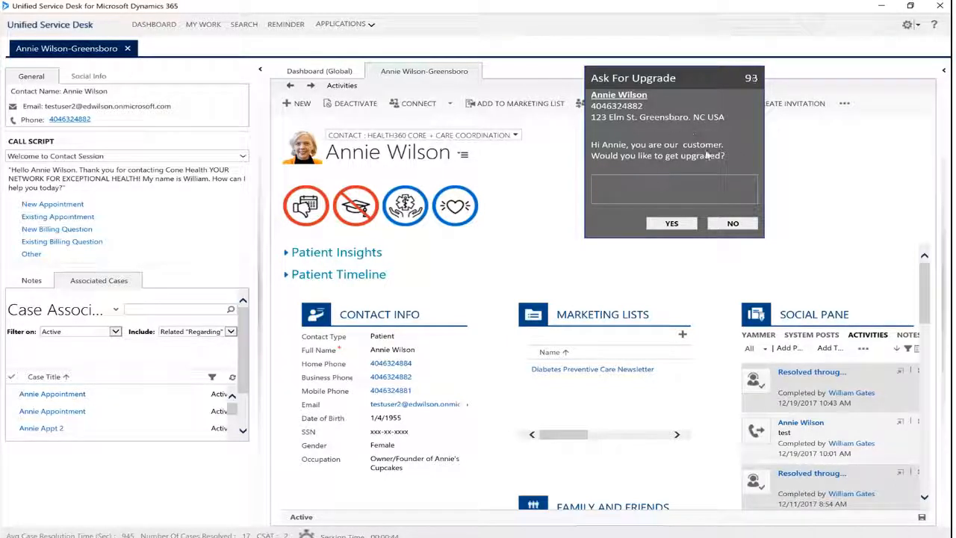
left_click(731, 224)
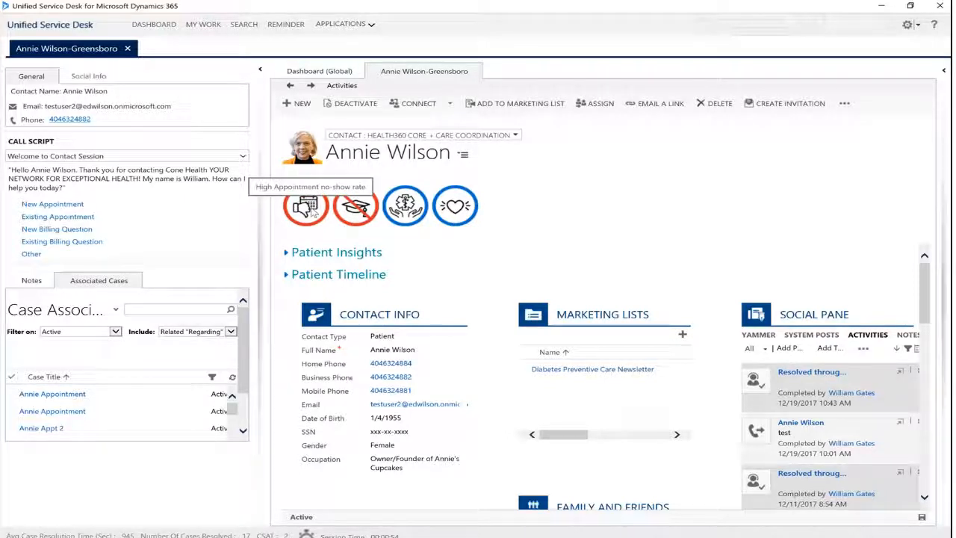
Expand the Patient Insights and Patient Timeline sections on the patient's record in the session
left_click(288, 252)
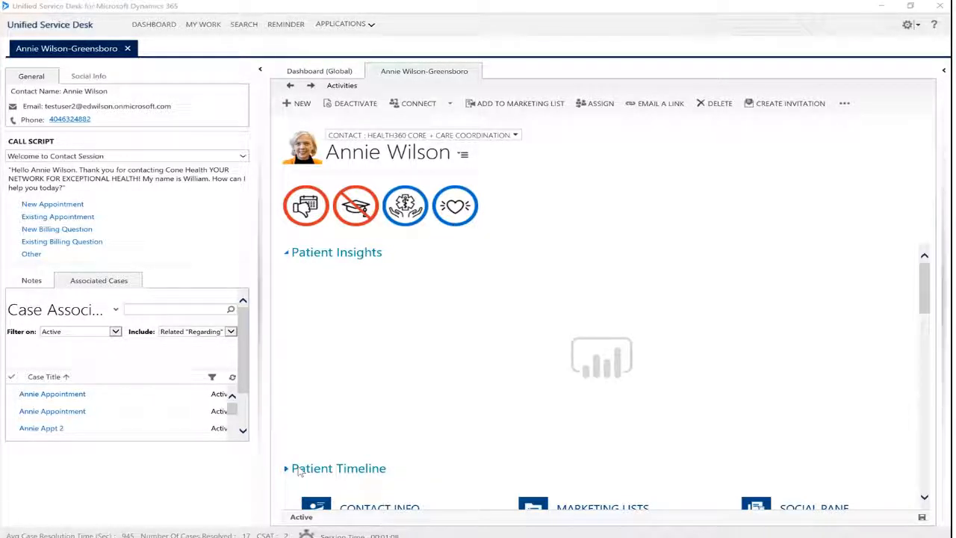
scroll(794, 320, "down", 1)
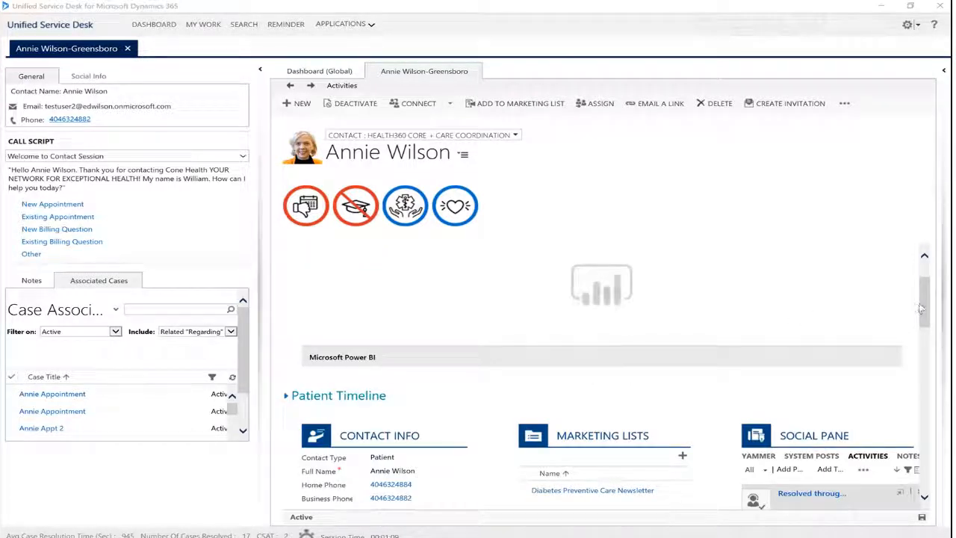
left_click(288, 397)
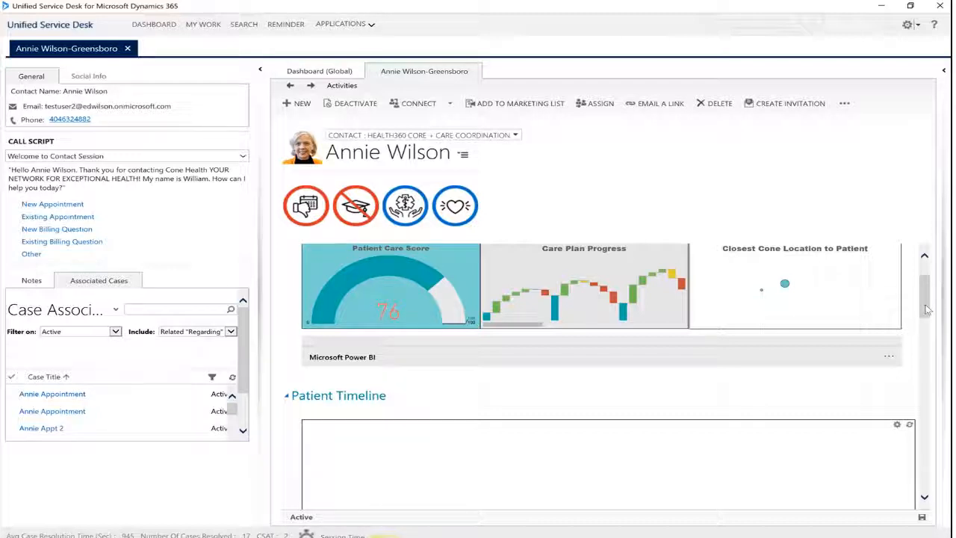
Look at the Patient Timeline, and collapse both the Patient Timeline and Patient Insights sections of the patient's record
scroll(927, 309, "down", 1)
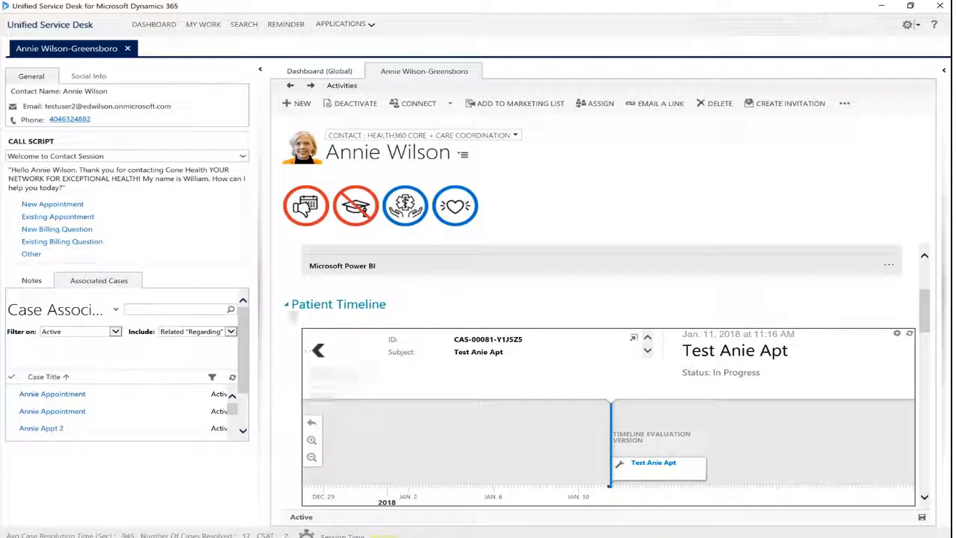
left_click(287, 304)
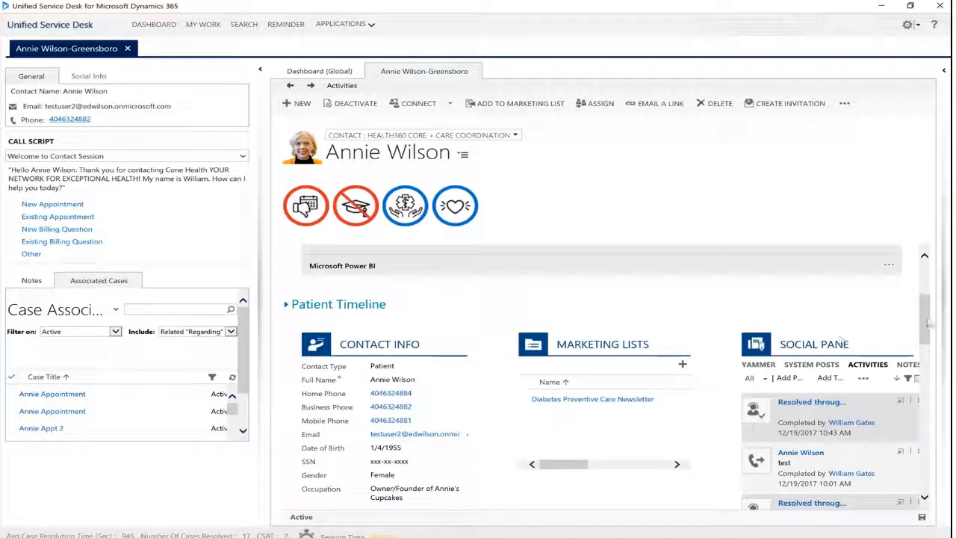
scroll(934, 321, "up", 3)
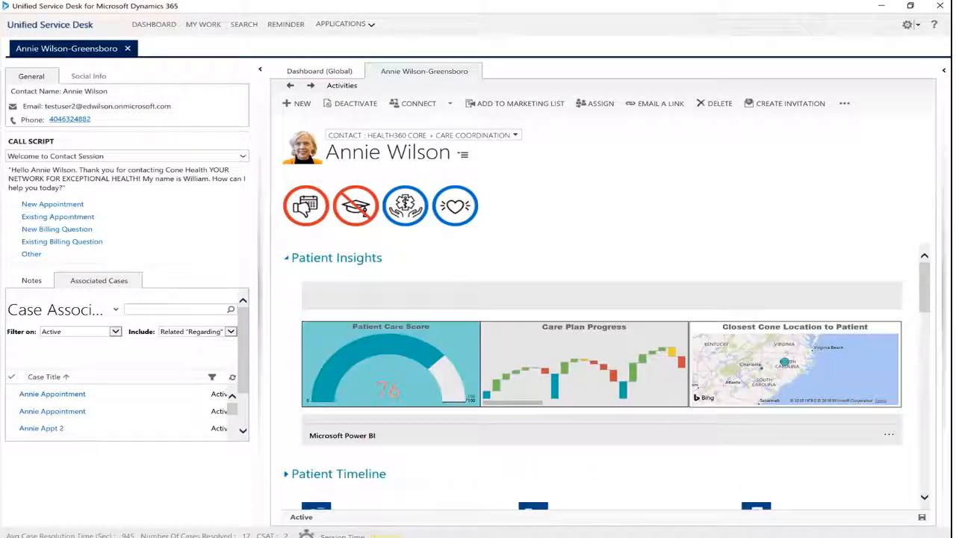
left_click(285, 258)
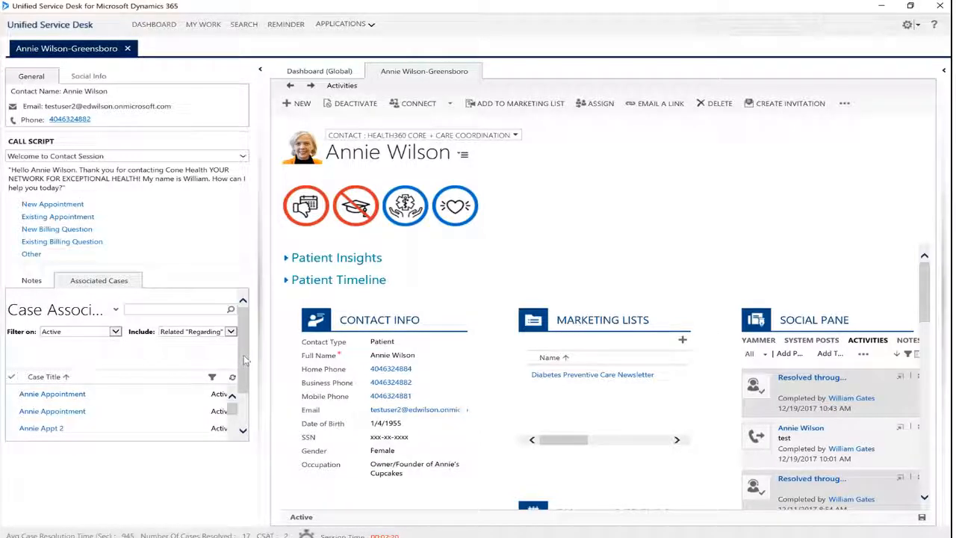
Look through the session's associated cases and its notes area, and return to the associated cases
scroll(243, 354, "down", 2)
scroll(242, 342, "up", 2)
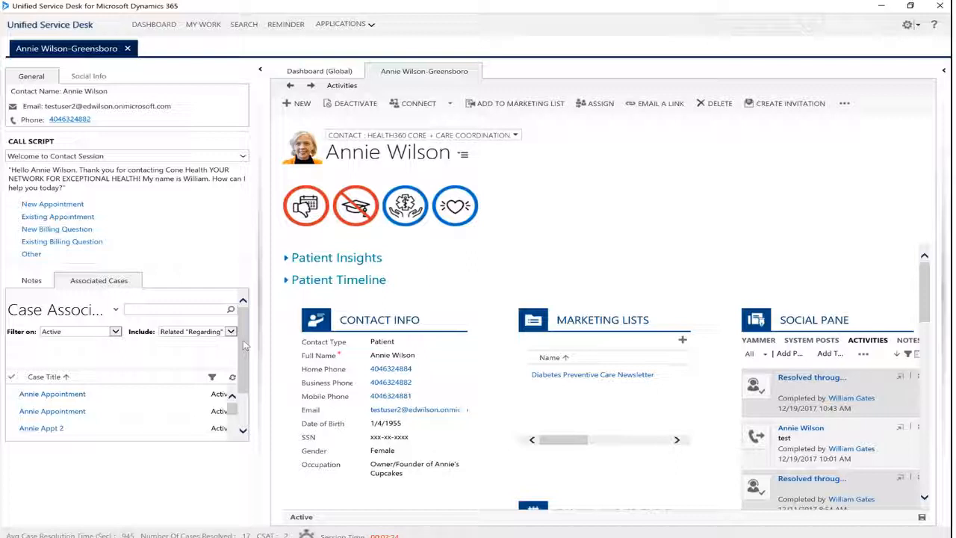
left_click(32, 282)
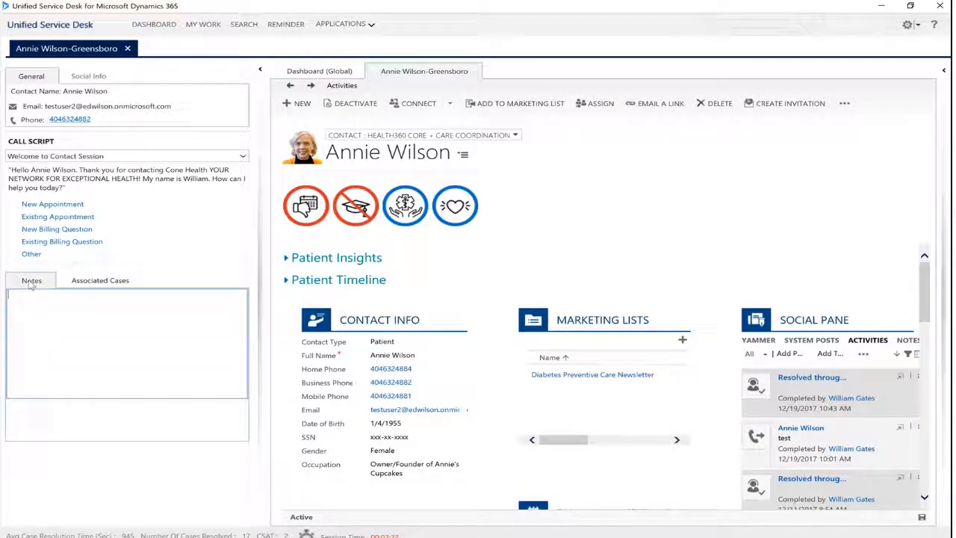
left_click(93, 284)
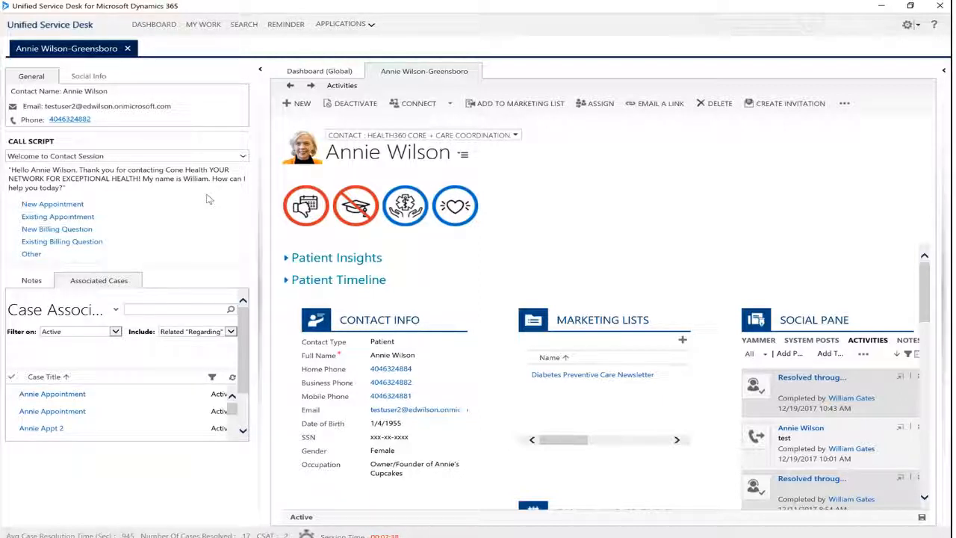
Follow the New Appointment branch of the call script and check the address information on the patient's record
left_click(88, 208)
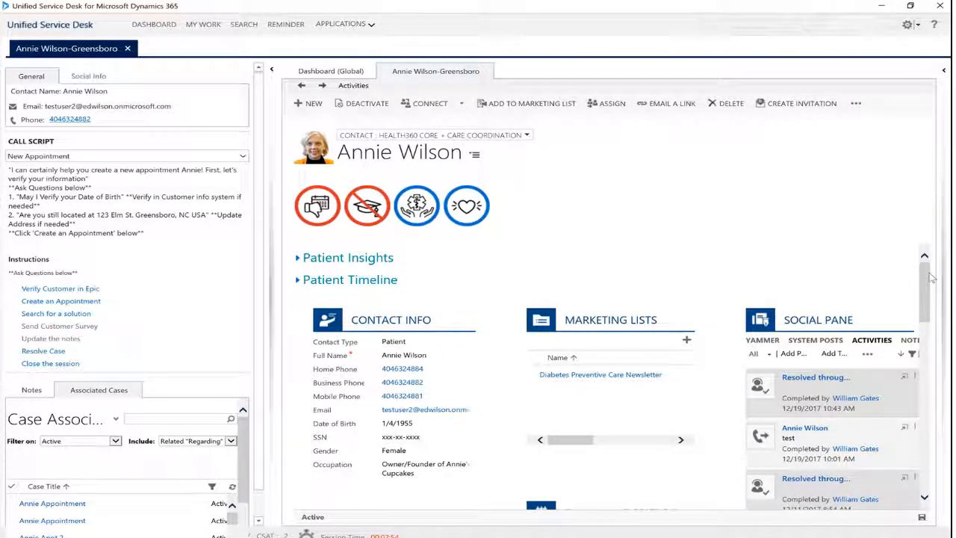
left_click_drag(928, 274, 936, 363)
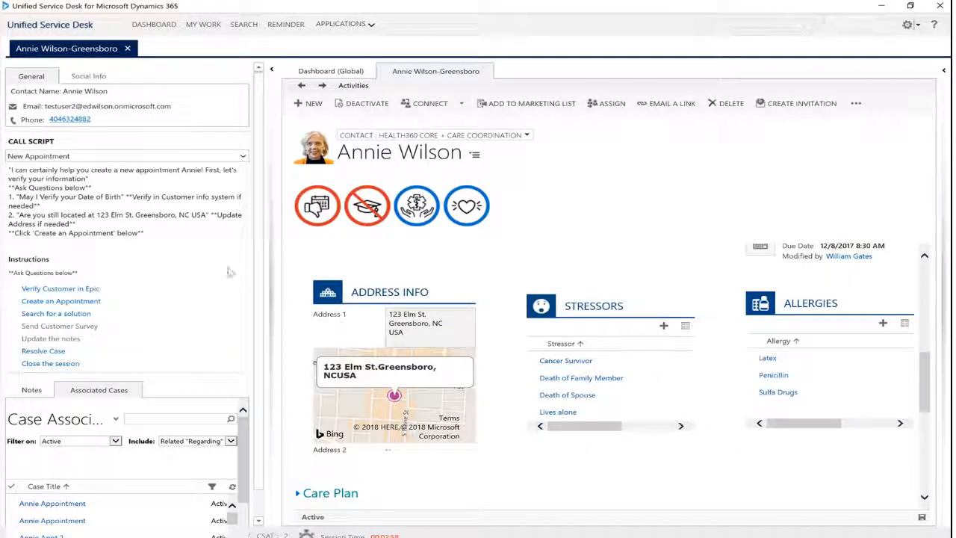
left_click_drag(926, 379, 933, 278)
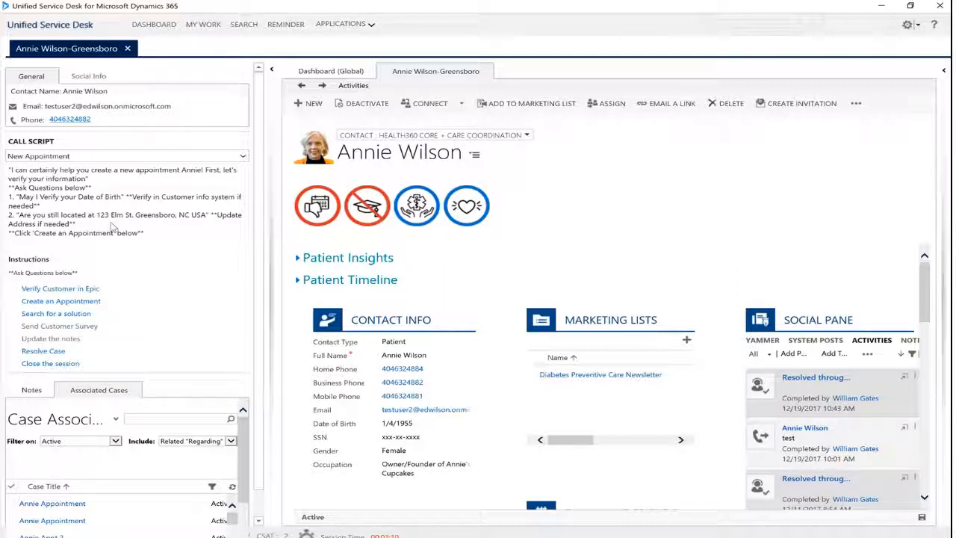
Carry out the script's Verify Customer in Epic instruction and return to the patient's record
left_click(66, 288)
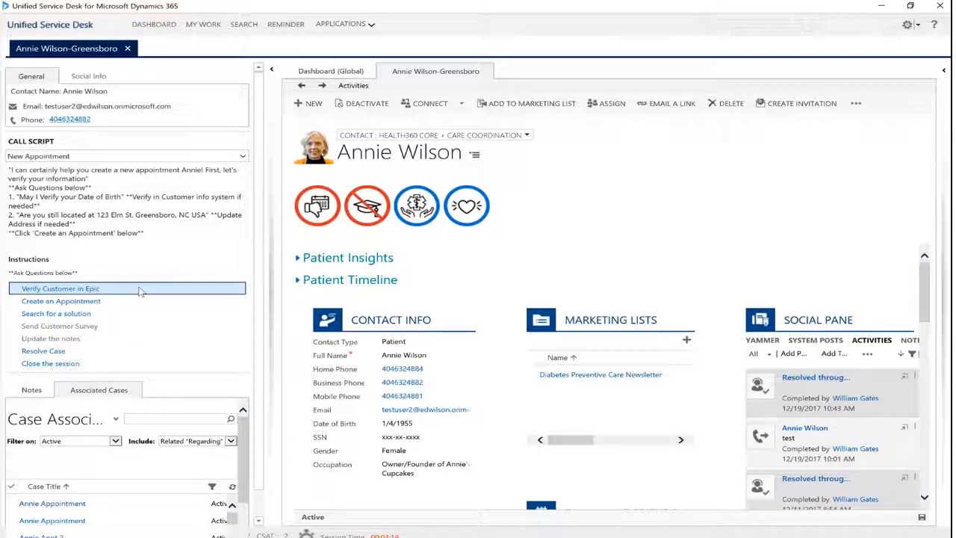
left_click(139, 290)
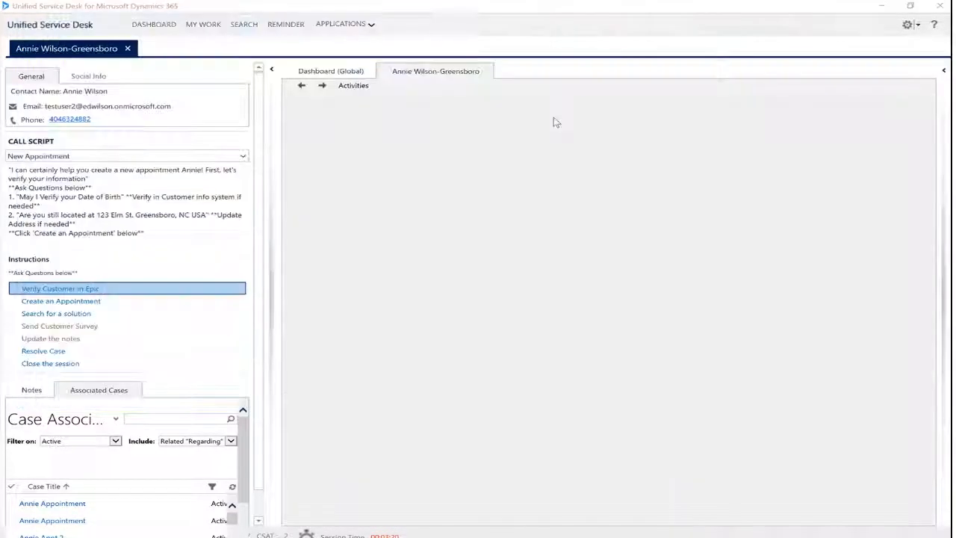
left_click_drag(616, 115, 517, 119)
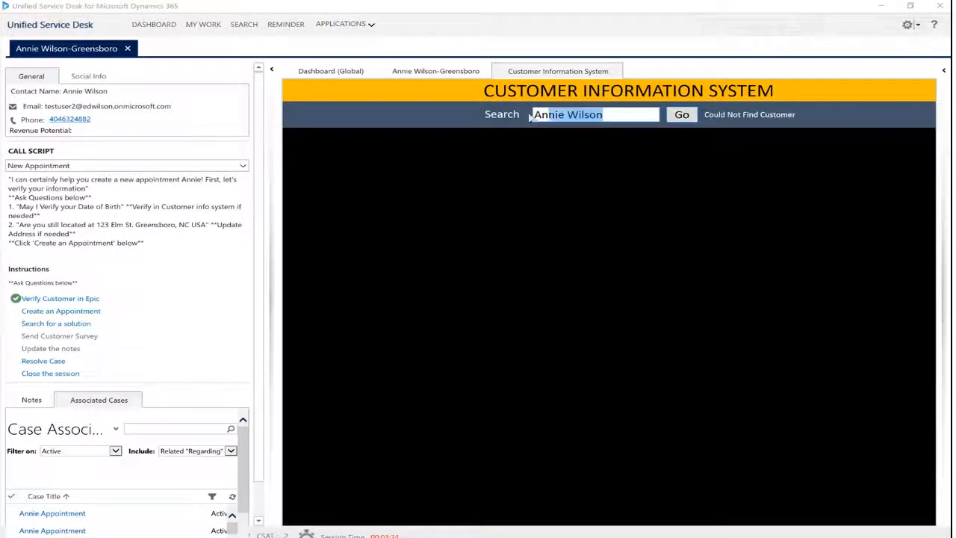
key("BackSpace")
type("a")
key("Return")
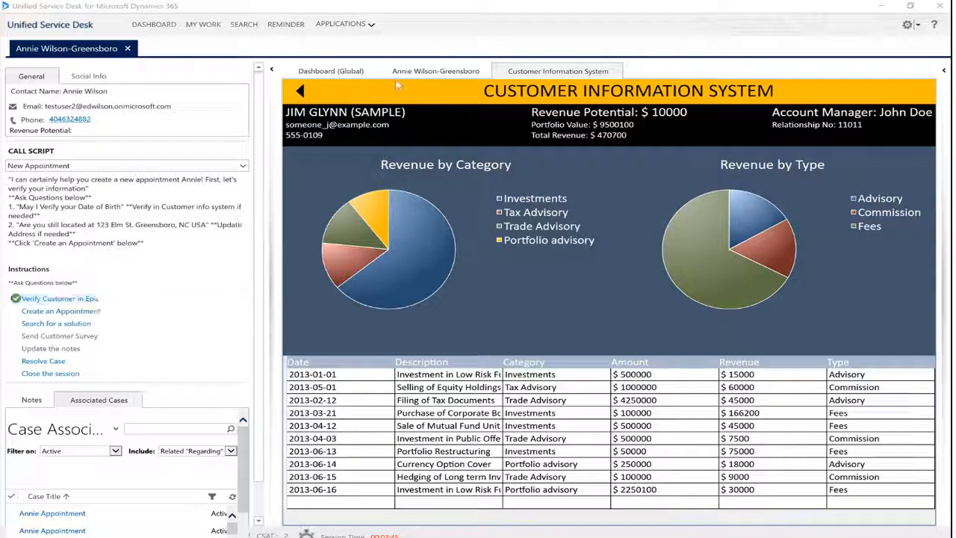
left_click(427, 71)
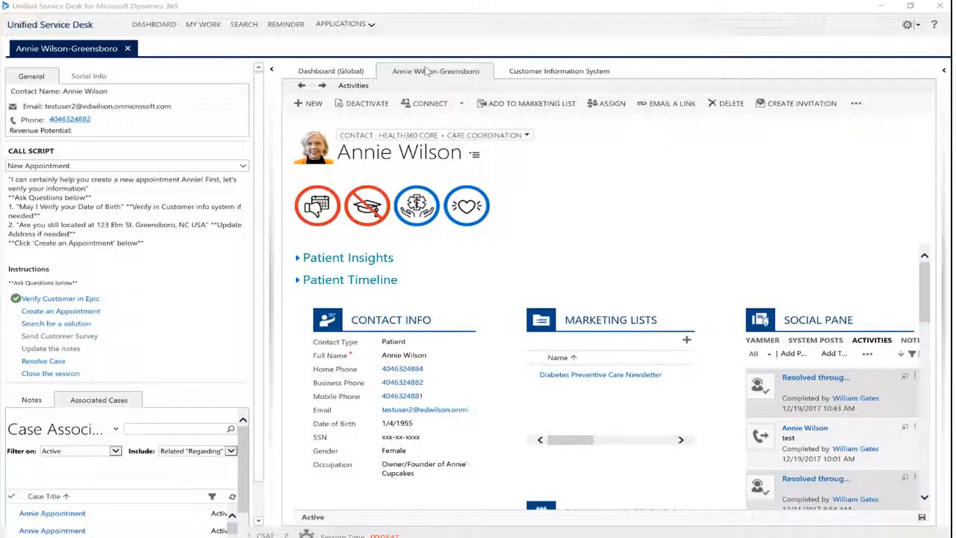
Start a new appointment case from the call script with case details "Test Appointment" and origin Phone
left_click(106, 314)
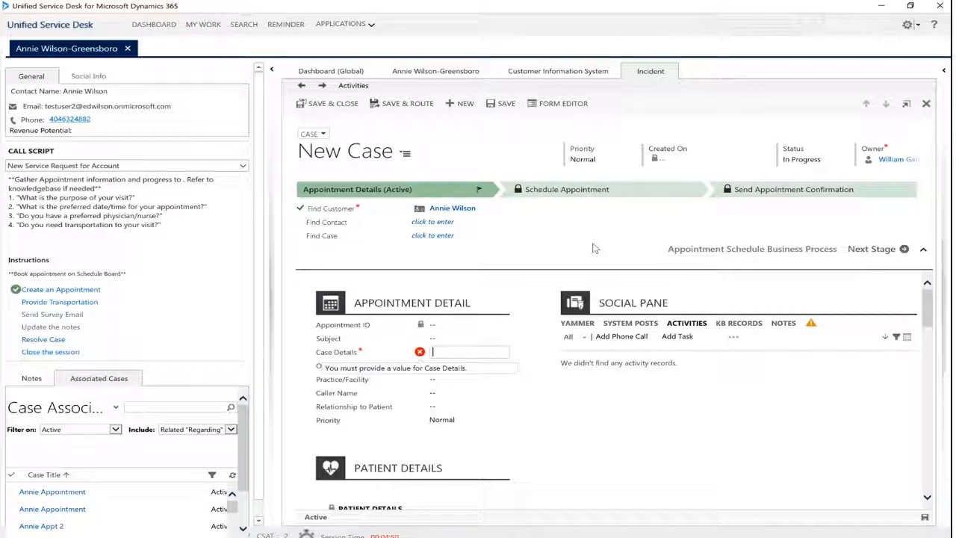
type("T")
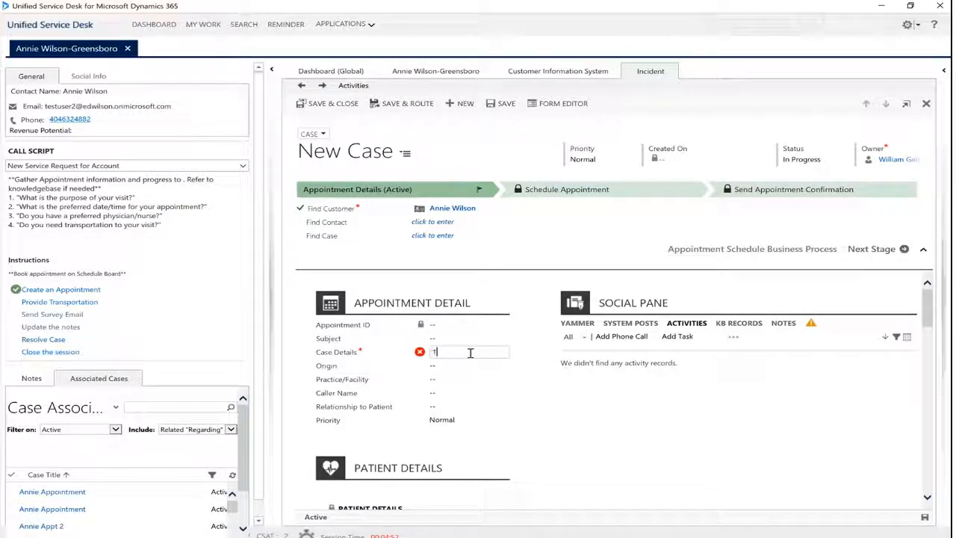
type("est Appointment")
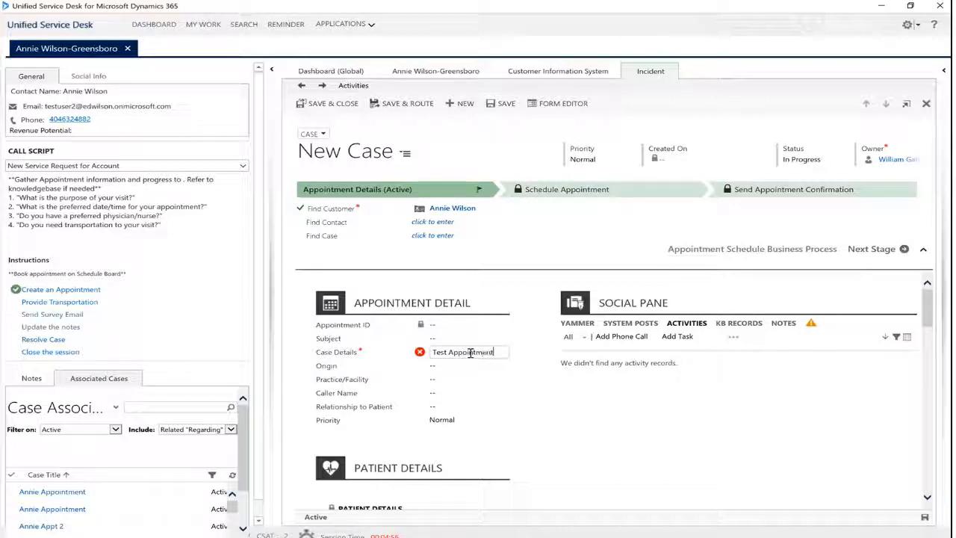
left_click(467, 370)
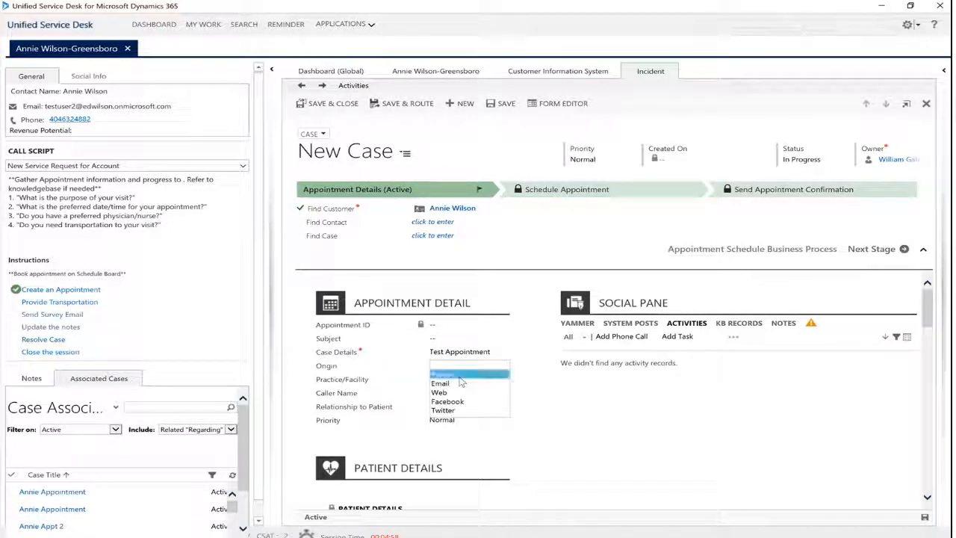
left_click(461, 376)
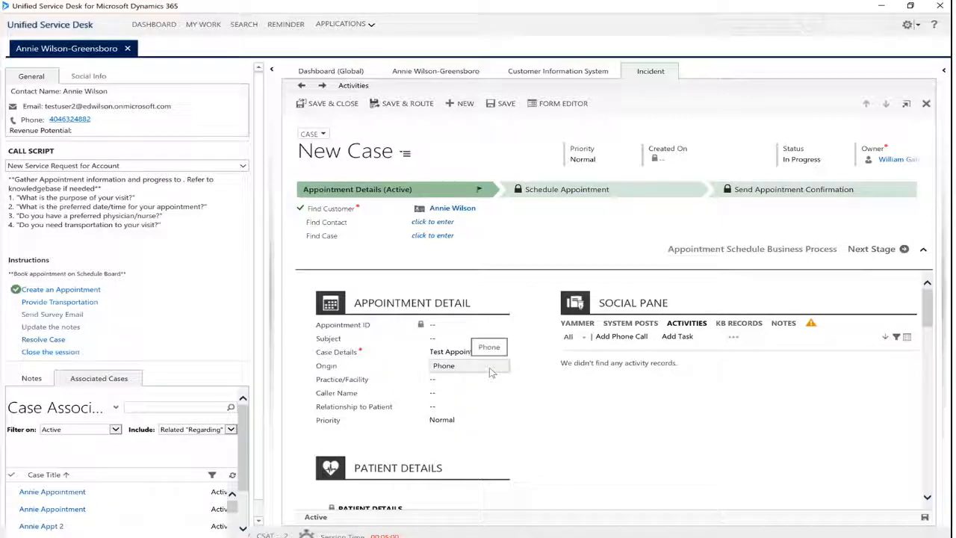
Set the case's subject to Default Subject and its practice/facility to Fresenius Kidney Care City Line
left_click(462, 338)
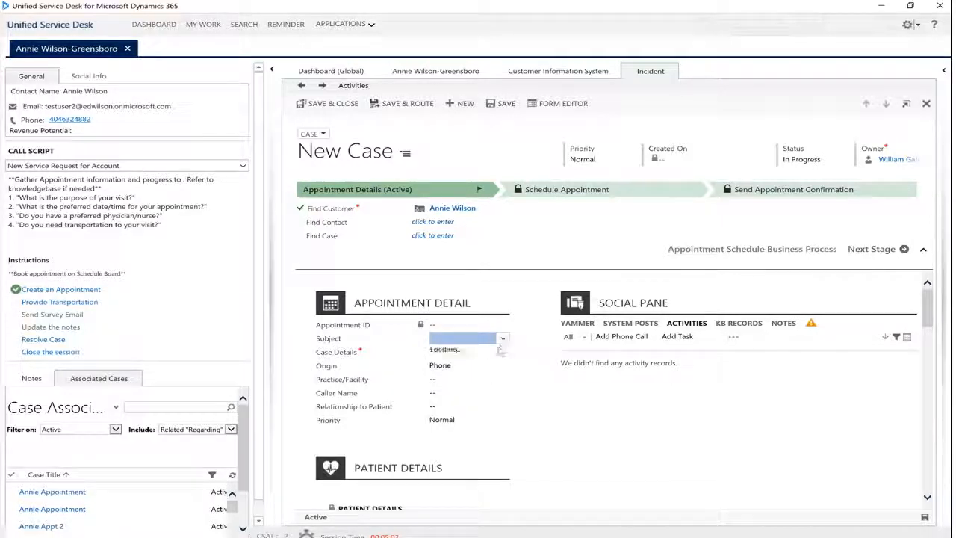
left_click(514, 355)
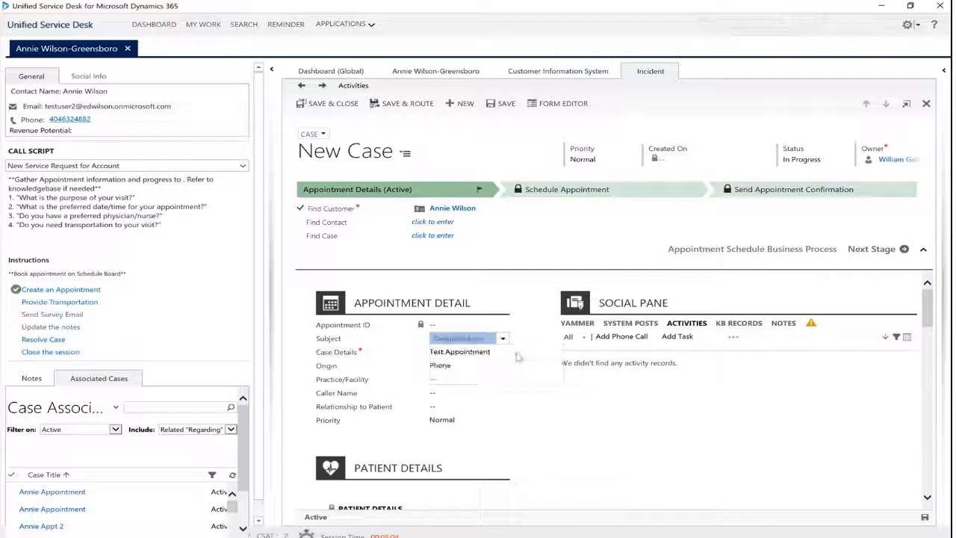
left_click(478, 380)
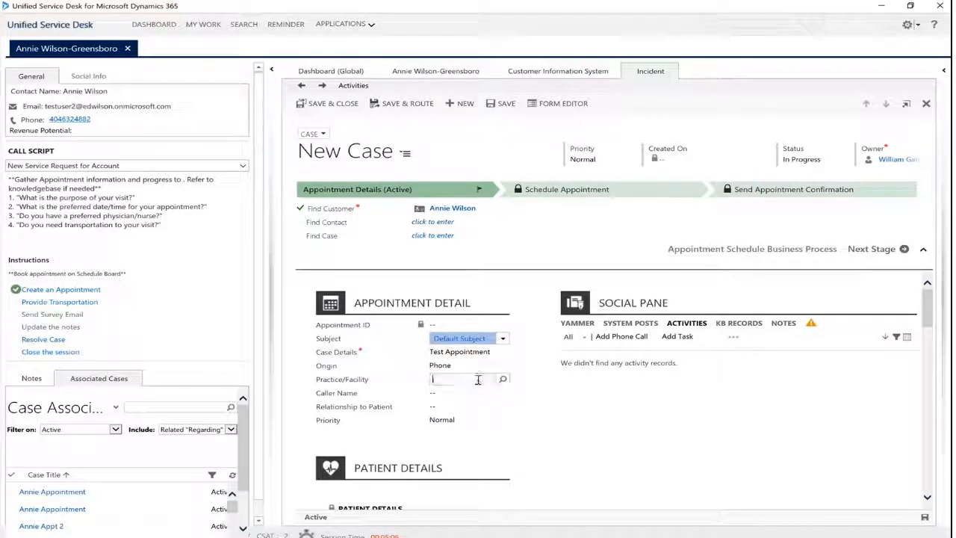
type("a")
type("rese")
key("Return")
left_click(479, 393)
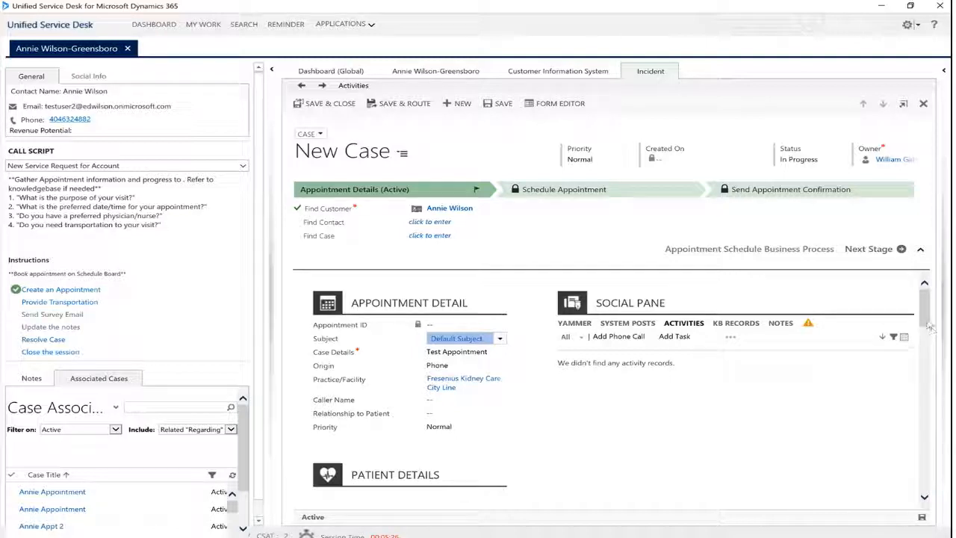
Review the Patient Details section of the new case and check it against the patient's record
left_click_drag(928, 327, 926, 350)
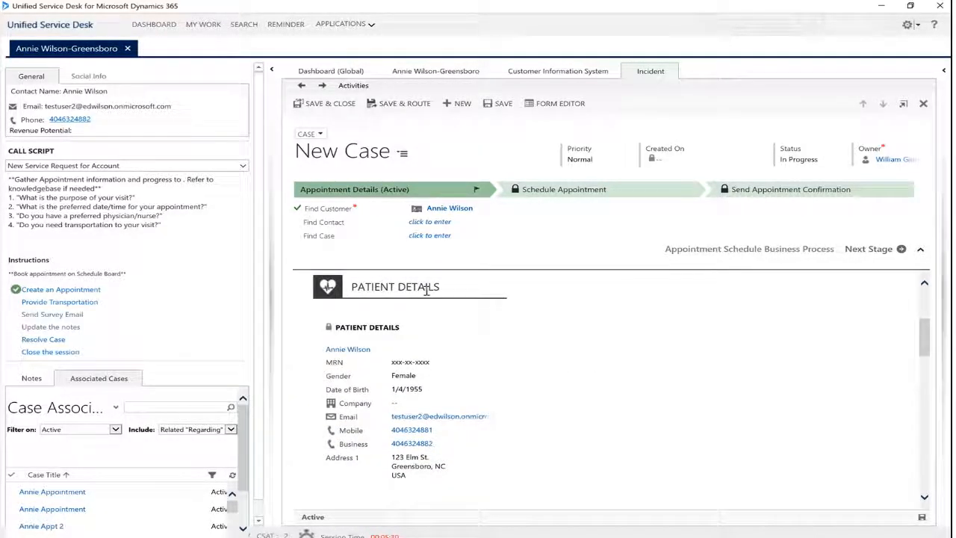
left_click(441, 72)
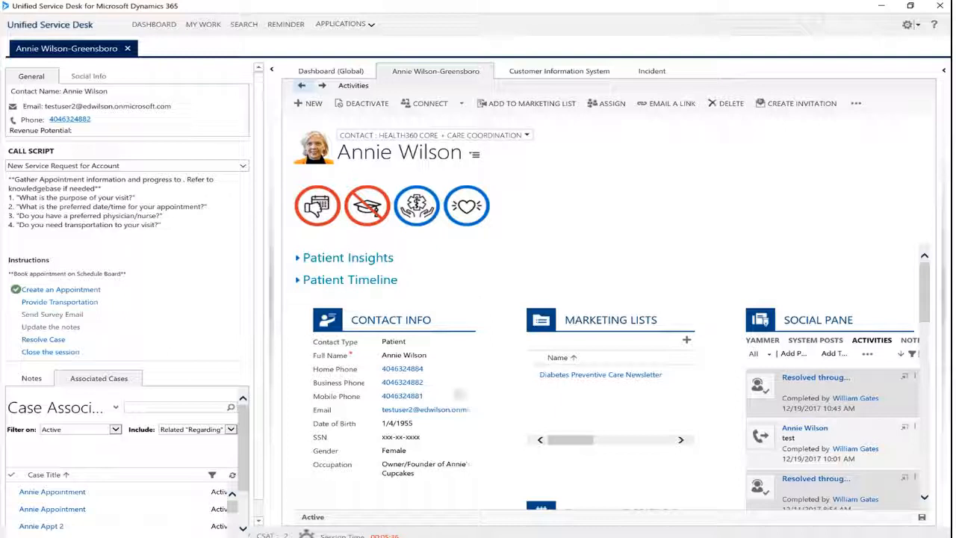
left_click(650, 73)
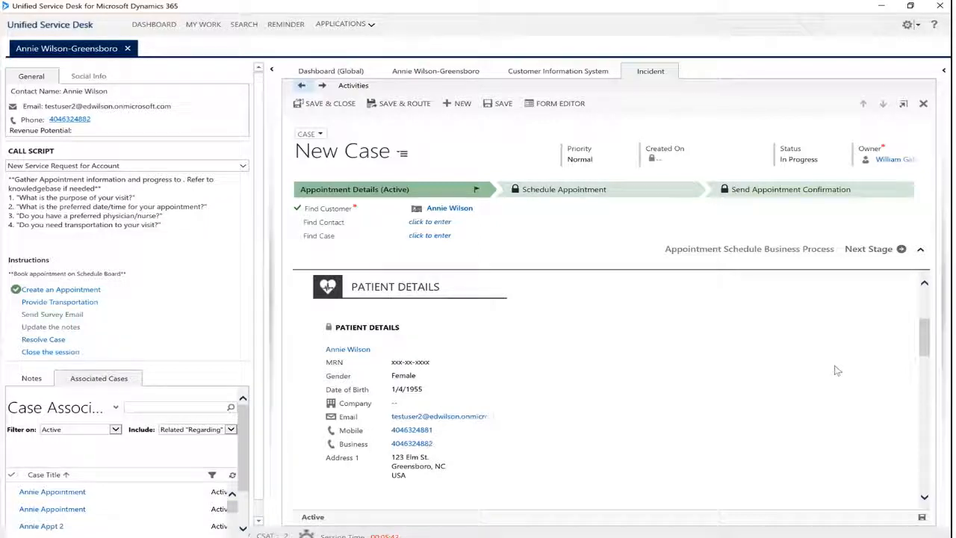
left_click_drag(923, 338, 925, 300)
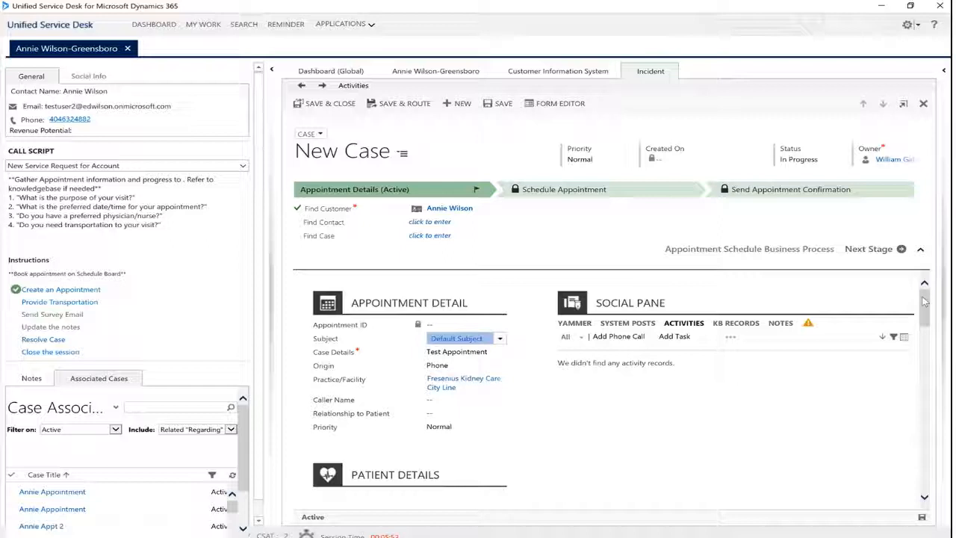
Save the case and advance it to the Schedule Appointment stage with a new medical appointment, clearing the calendar reminders
left_click(922, 519)
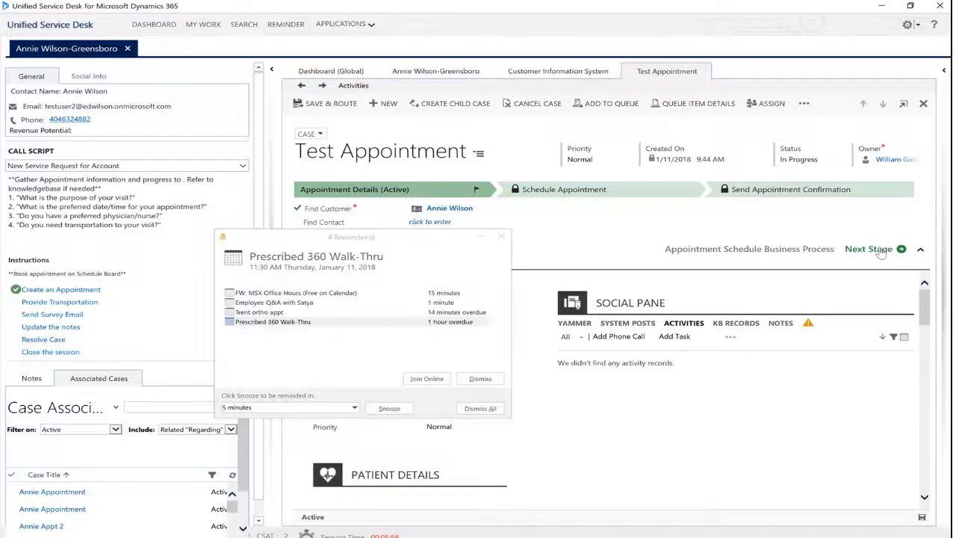
left_click(503, 238)
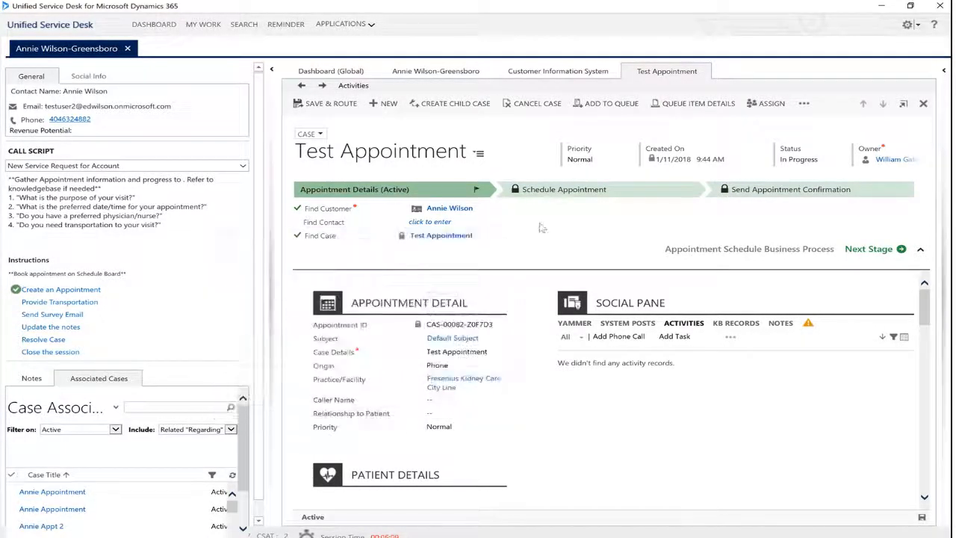
left_click(899, 251)
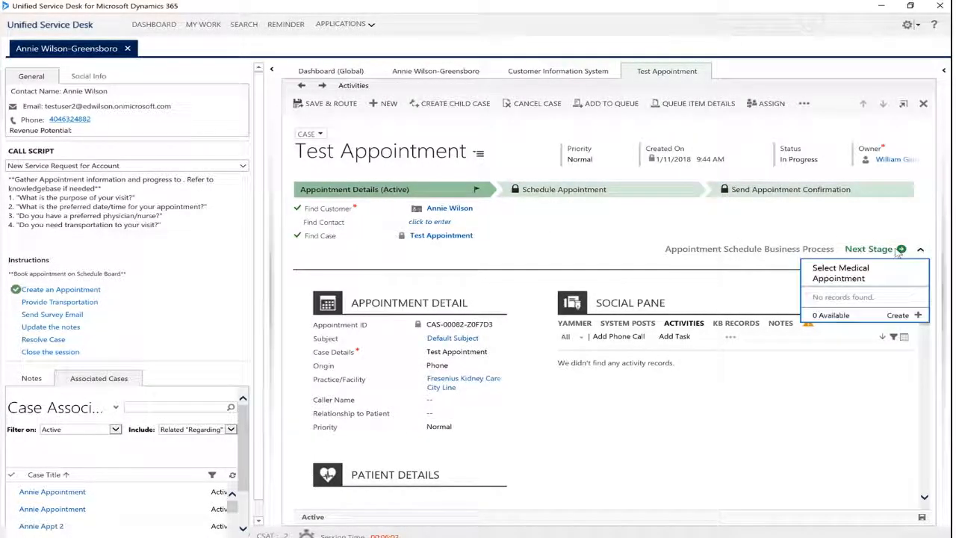
left_click(918, 316)
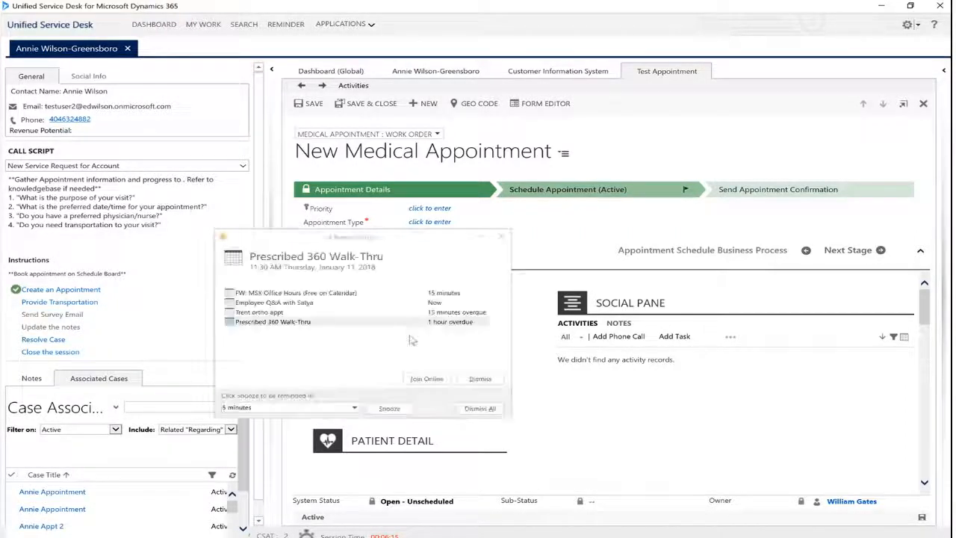
left_click(481, 408)
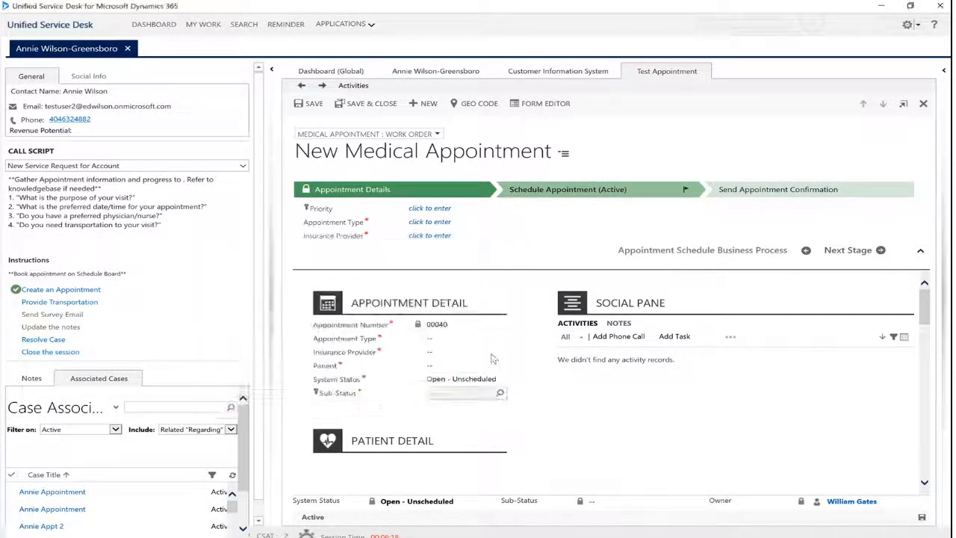
Set the new medical appointment's type to Check-Up
left_click(472, 339)
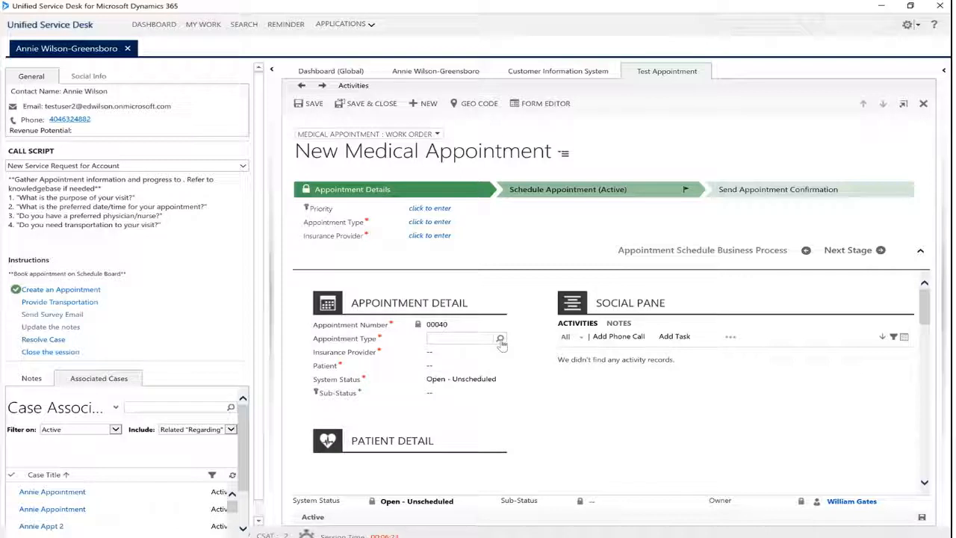
left_click(503, 341)
left_click(465, 341)
type("ch")
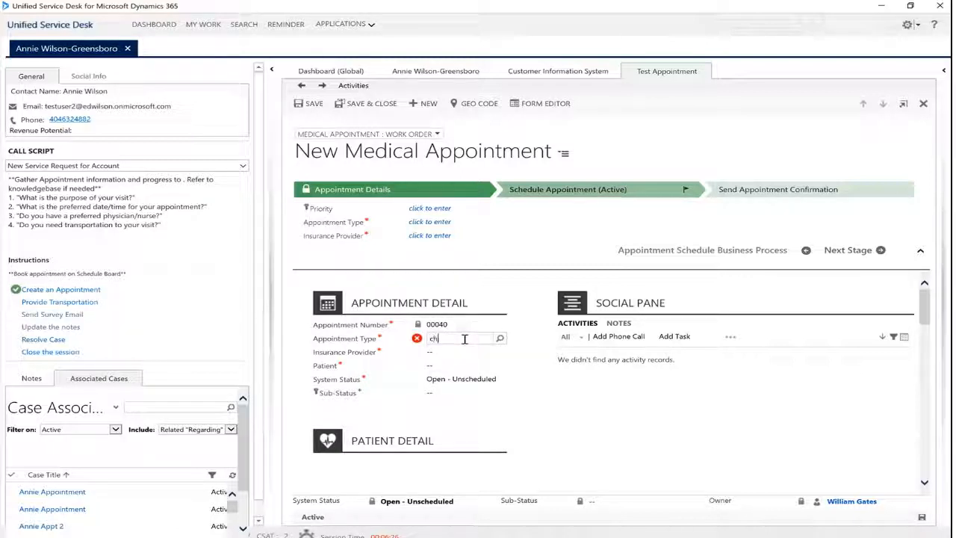
type("e")
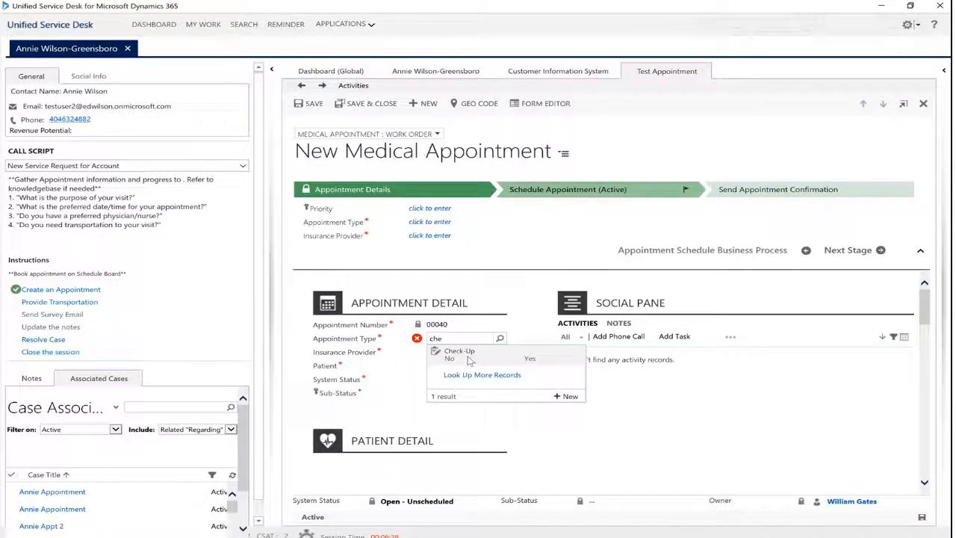
left_click(467, 356)
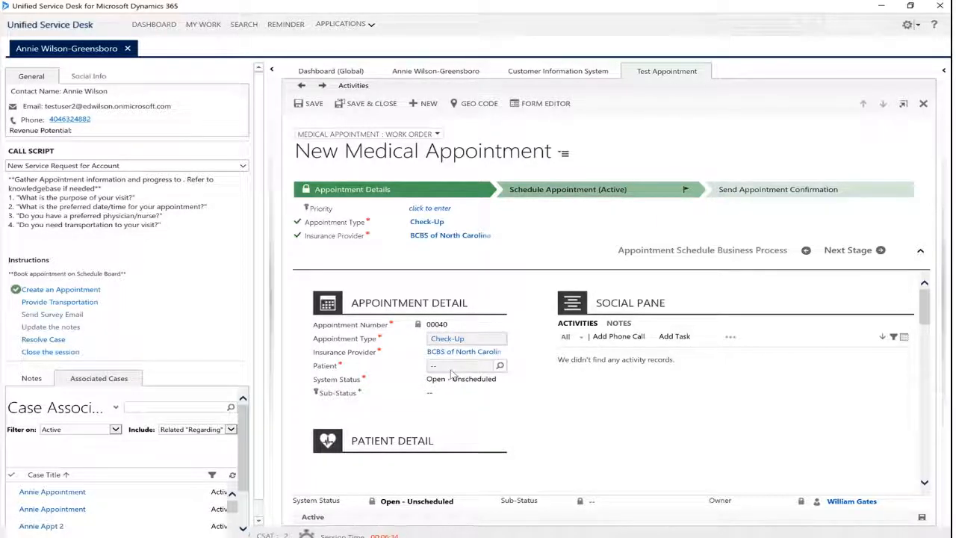
Set the patient on the new medical appointment to the caller's contact record and save the appointment
left_click(451, 369)
type("ann")
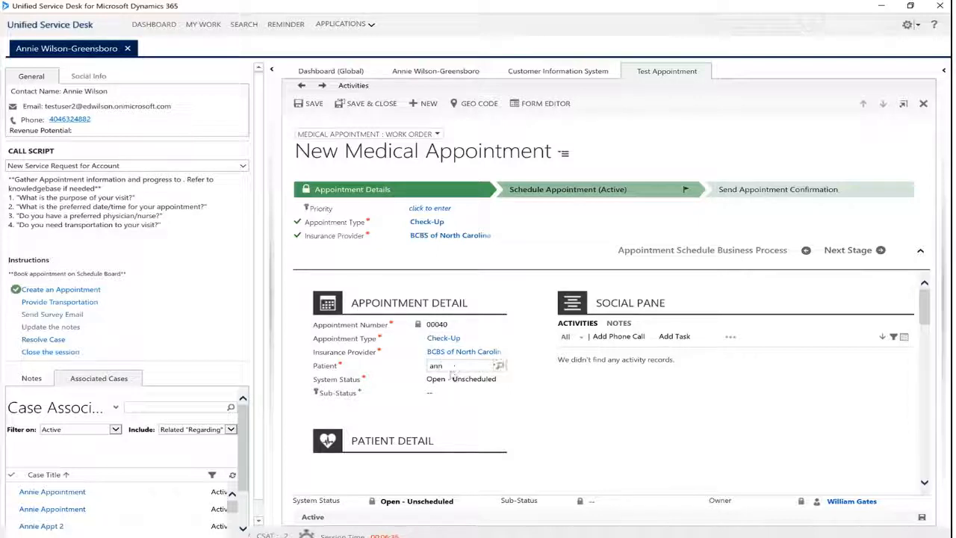
left_click(453, 380)
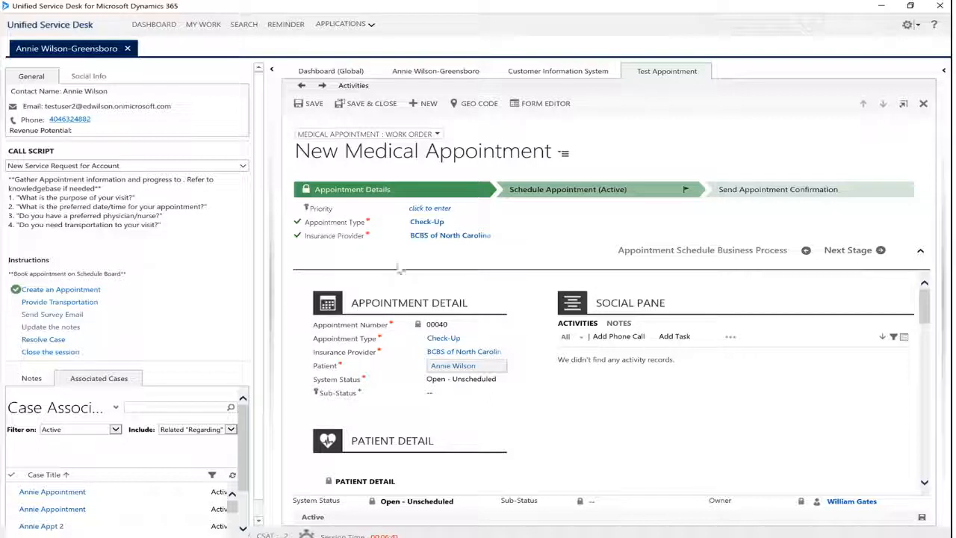
left_click(561, 408)
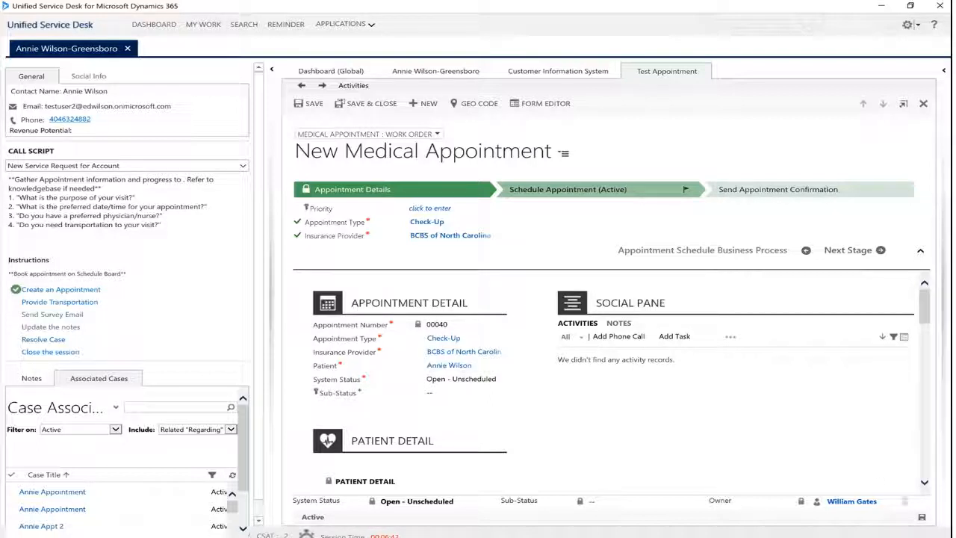
left_click(923, 518)
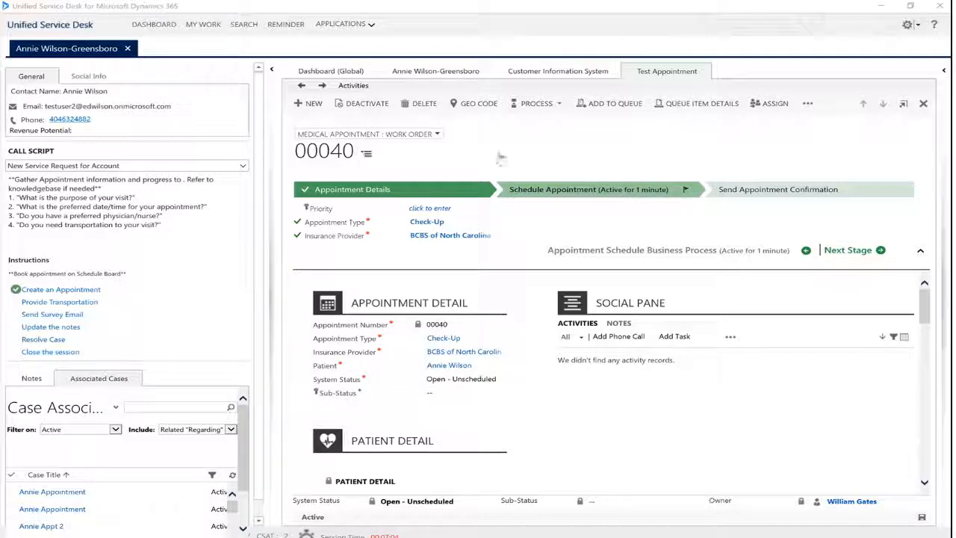
Show the appointment's Schedule Board section as an hourly timeline and review the resources' availability for 1/11/2018
left_click(367, 154)
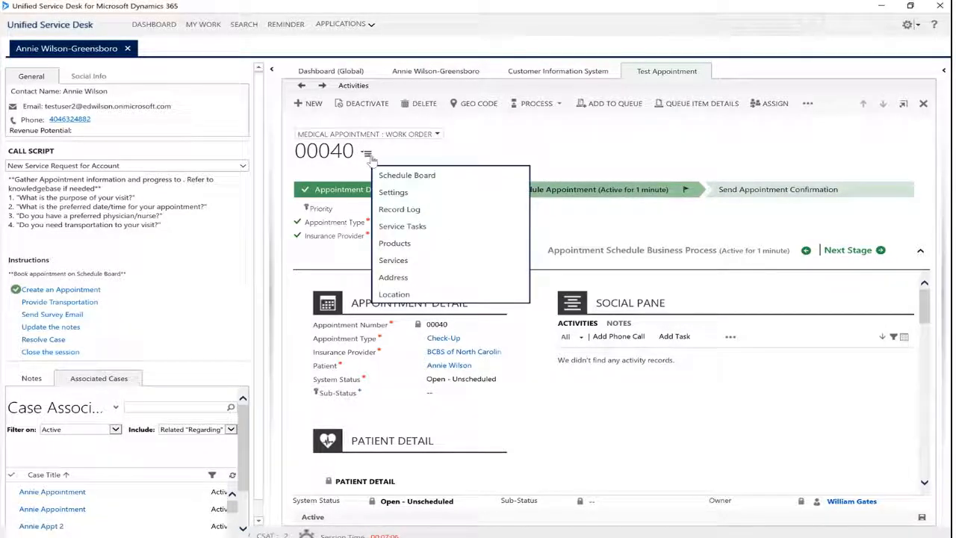
left_click(392, 176)
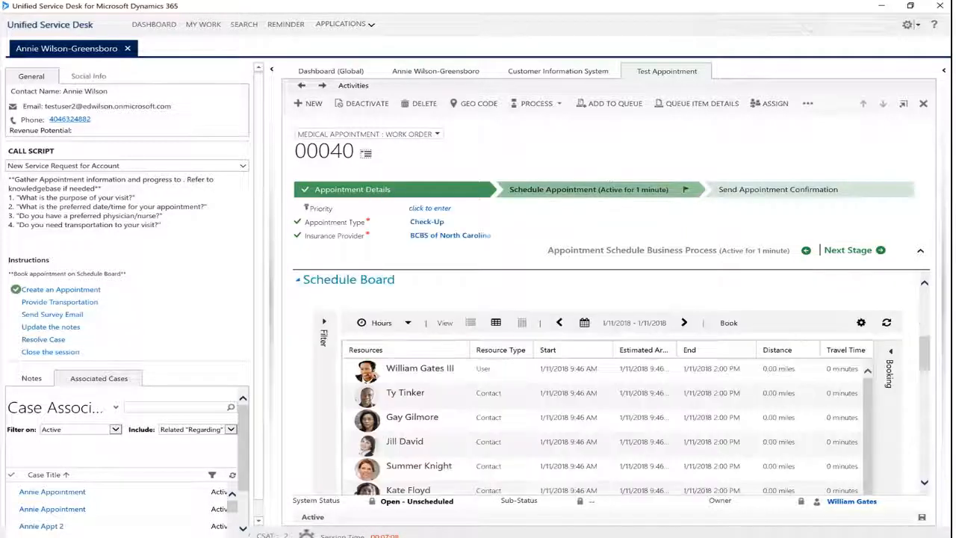
left_click(921, 253)
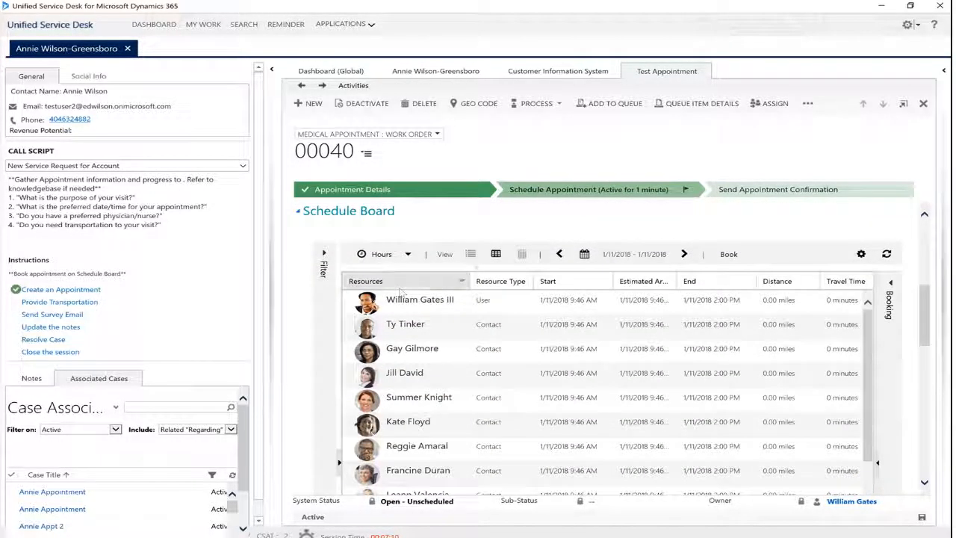
left_click(472, 255)
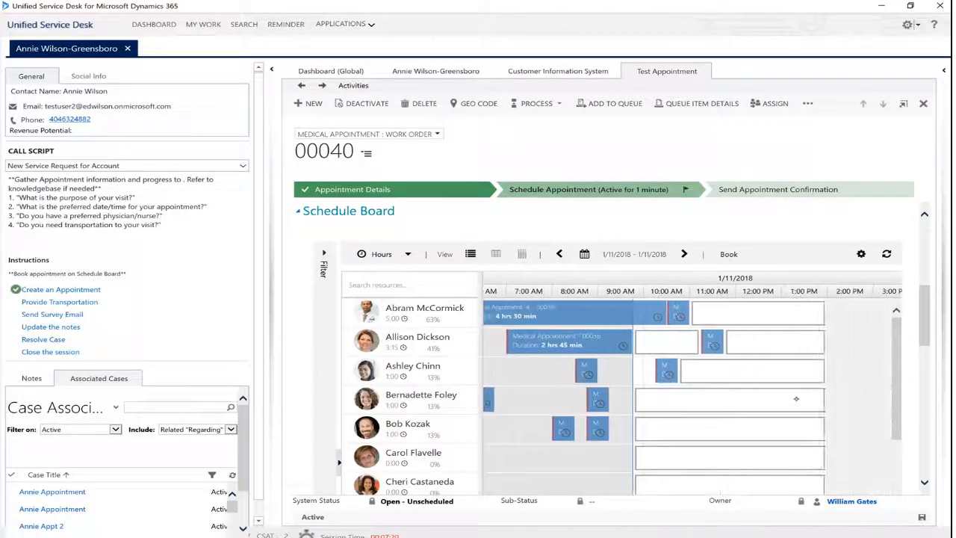
scroll(796, 399, "left", 1)
scroll(796, 399, "up", 1)
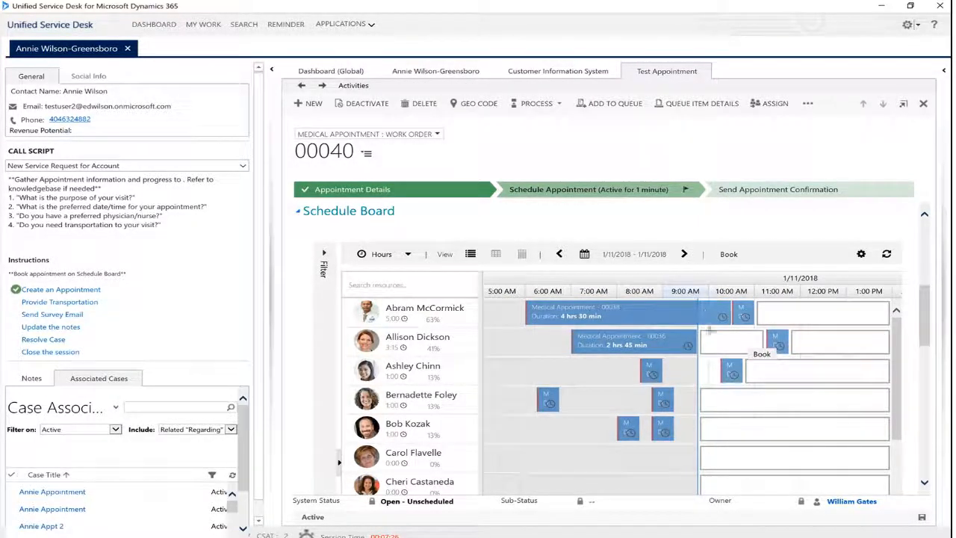
scroll(730, 398, "down", 1)
left_click_drag(734, 282, 741, 282)
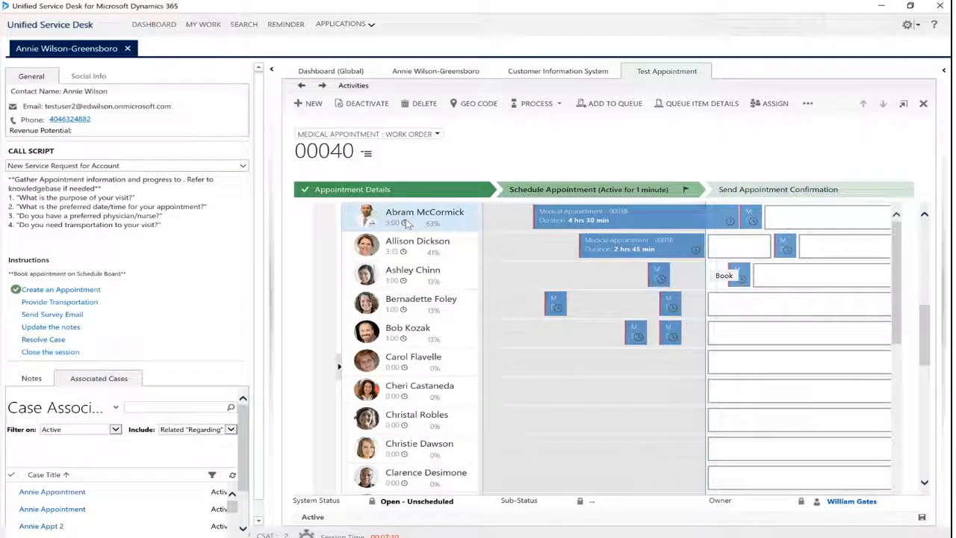
mouse_move(408, 224)
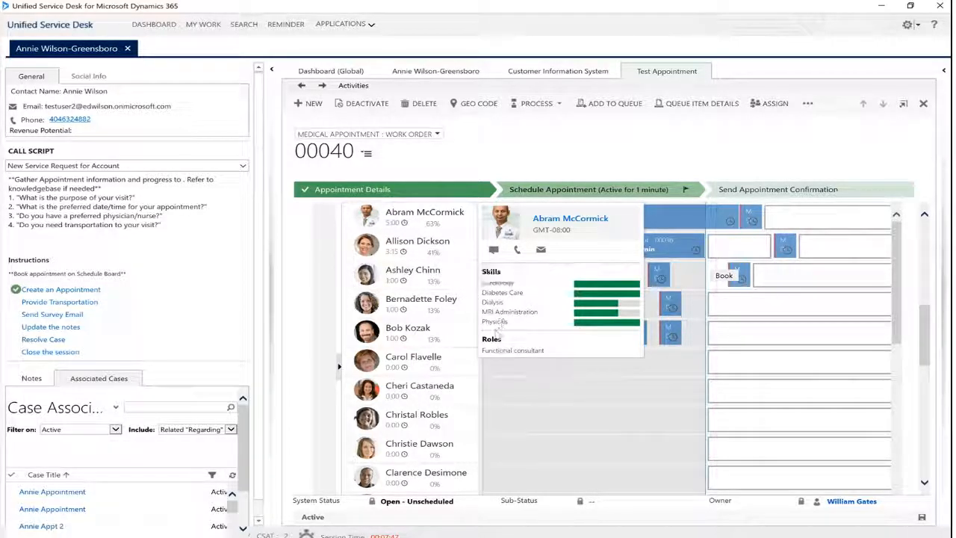
Filter the schedule board's resources by the Cardiology characteristic with a Proficient rating
left_click(338, 367)
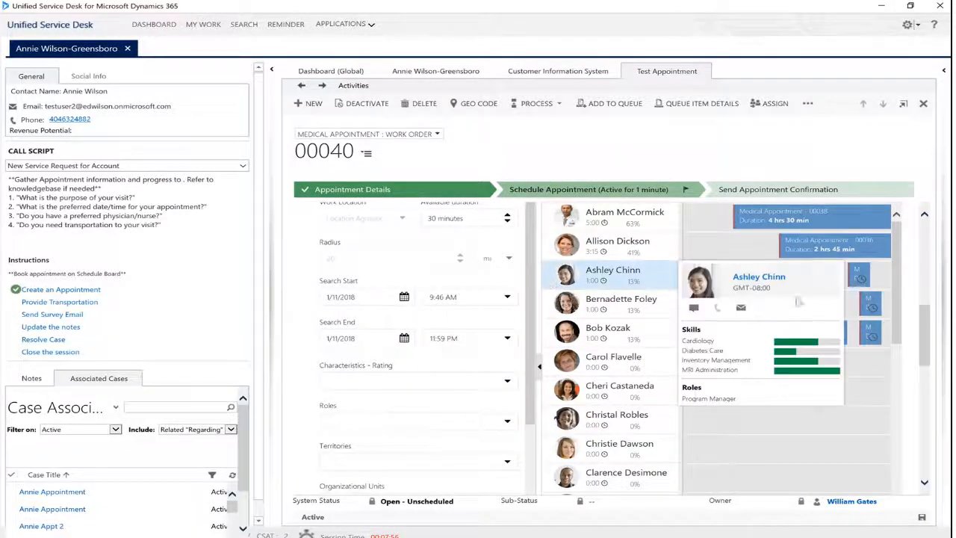
scroll(926, 325, "up", 1)
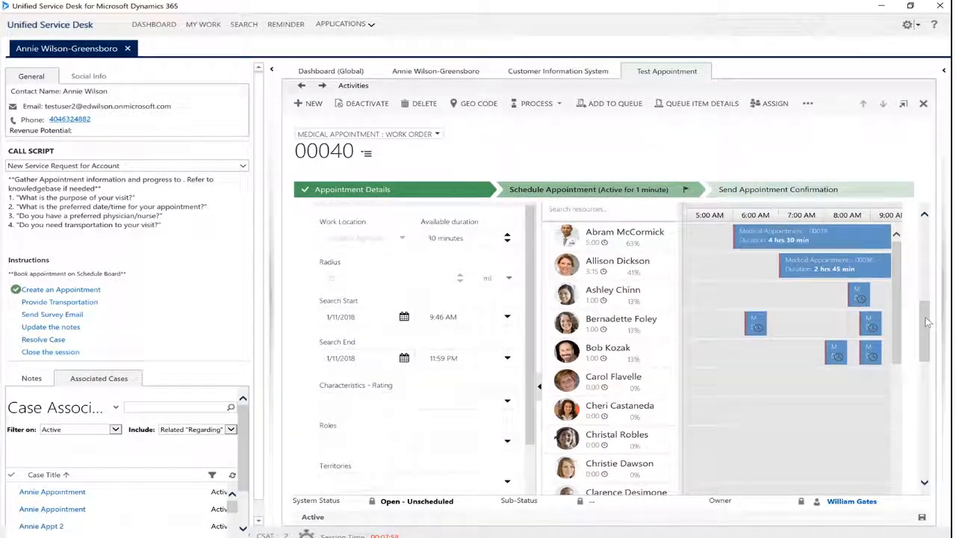
left_click(471, 404)
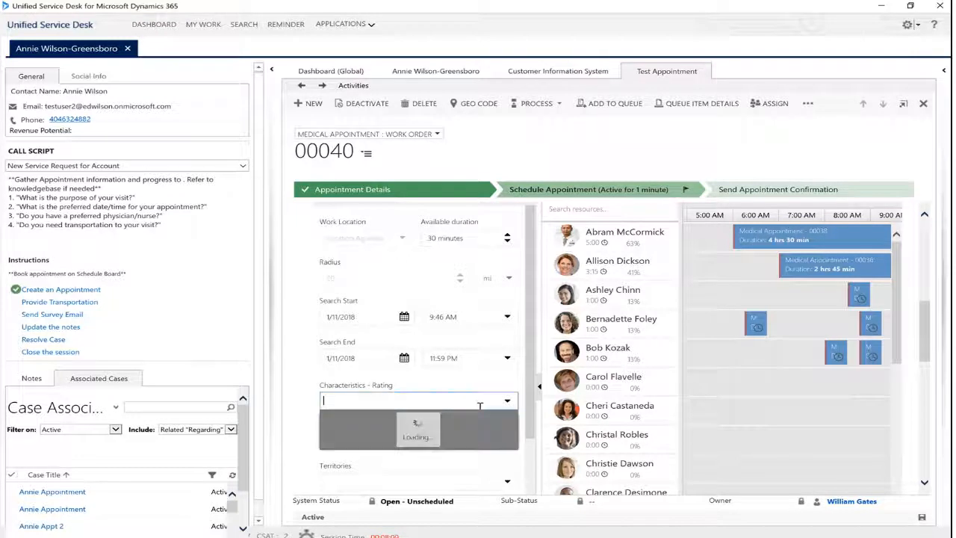
type("car")
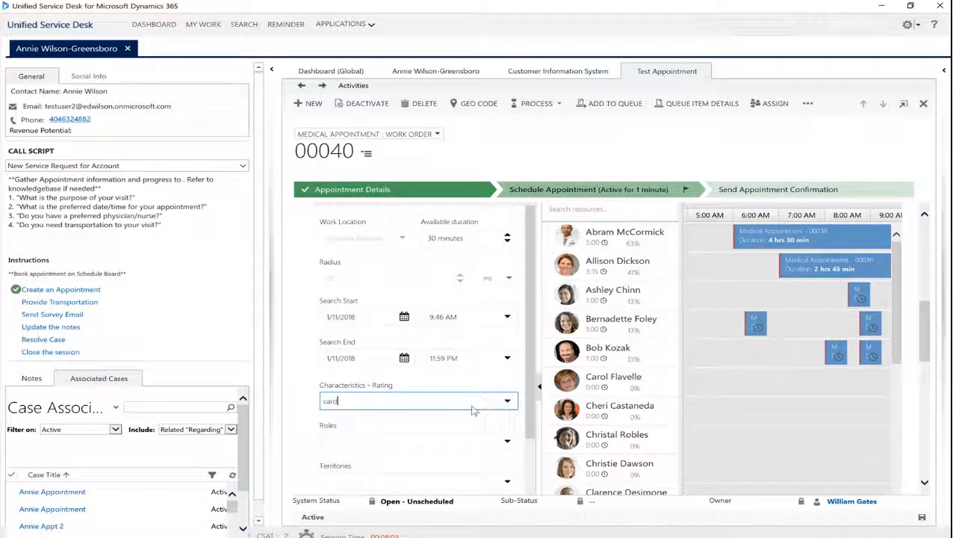
type("d")
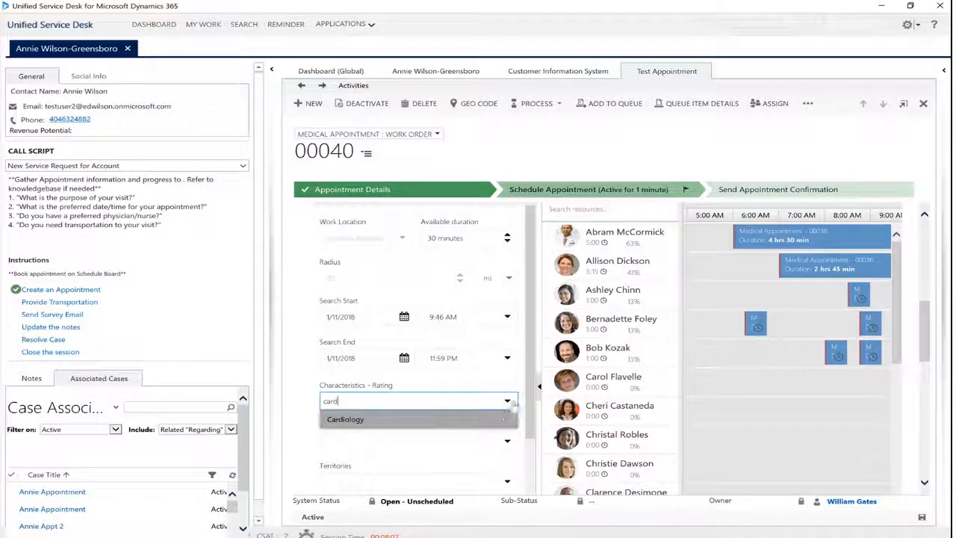
left_click(513, 419)
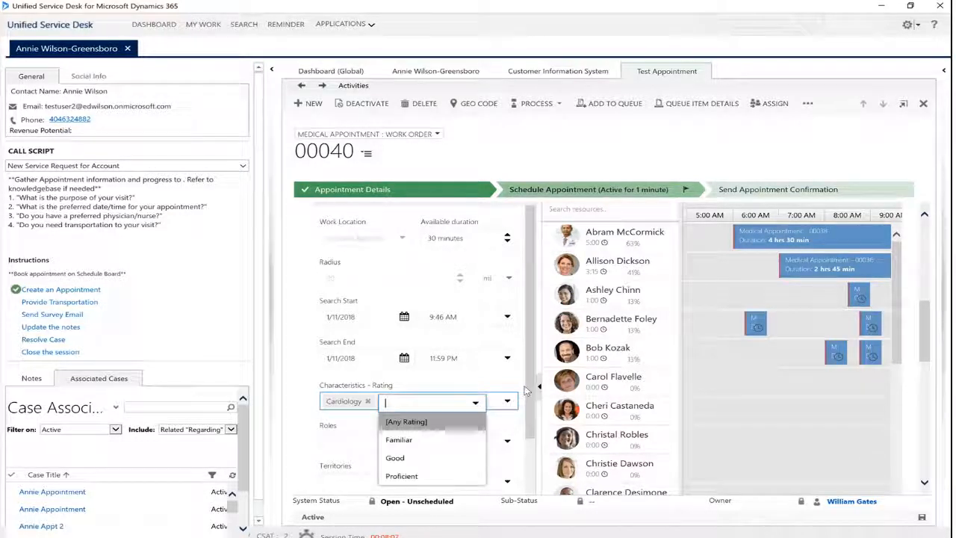
left_click(432, 478)
scroll(529, 377, "down", 2)
left_click_drag(529, 430, 529, 389)
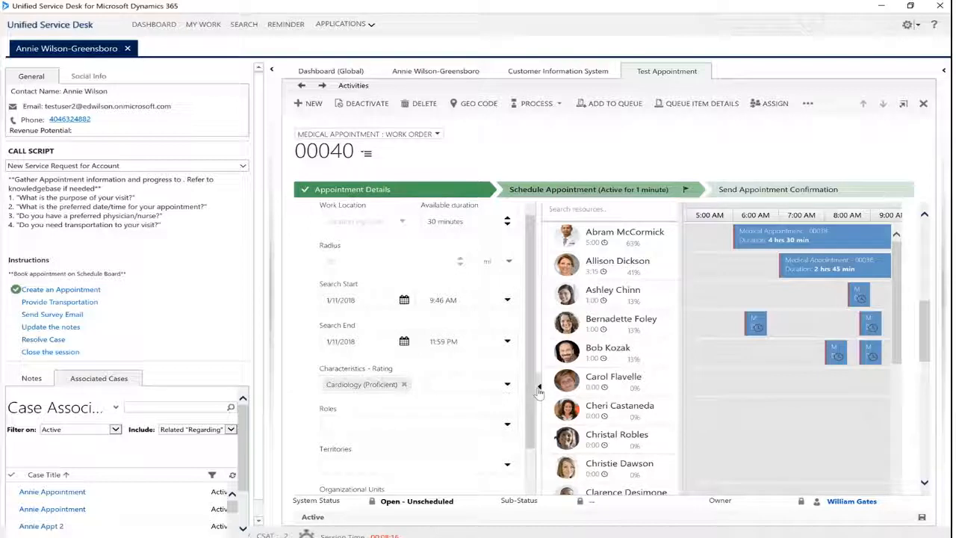
left_click(538, 388)
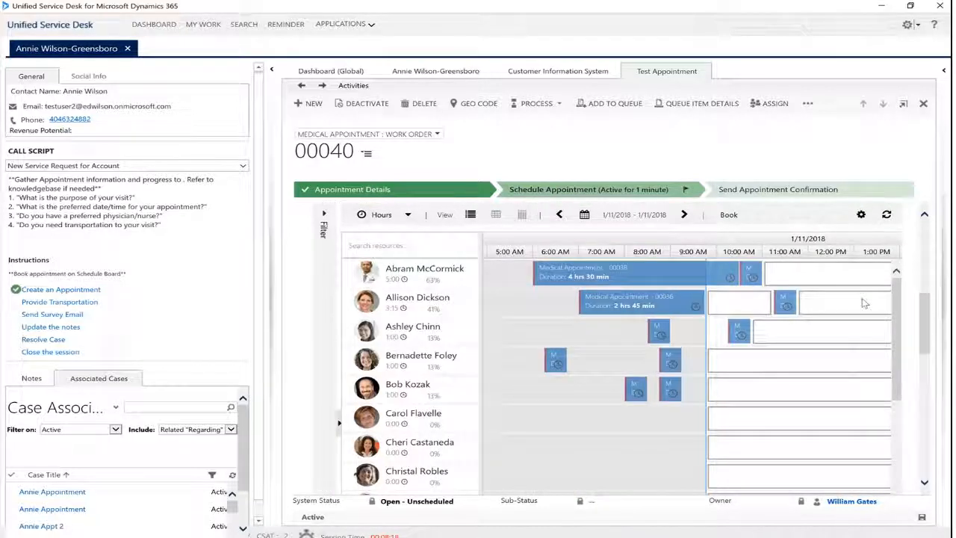
Book the first listed resource at 11:00 AM on 1/11/2018 and advance the appointment to the Send Appointment Confirmation stage
left_click(780, 274)
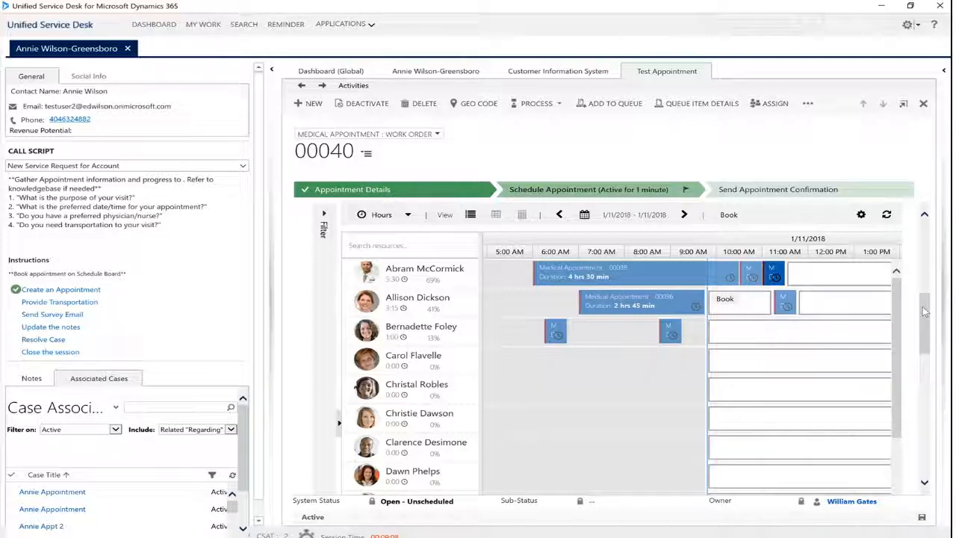
left_click_drag(926, 312, 925, 308)
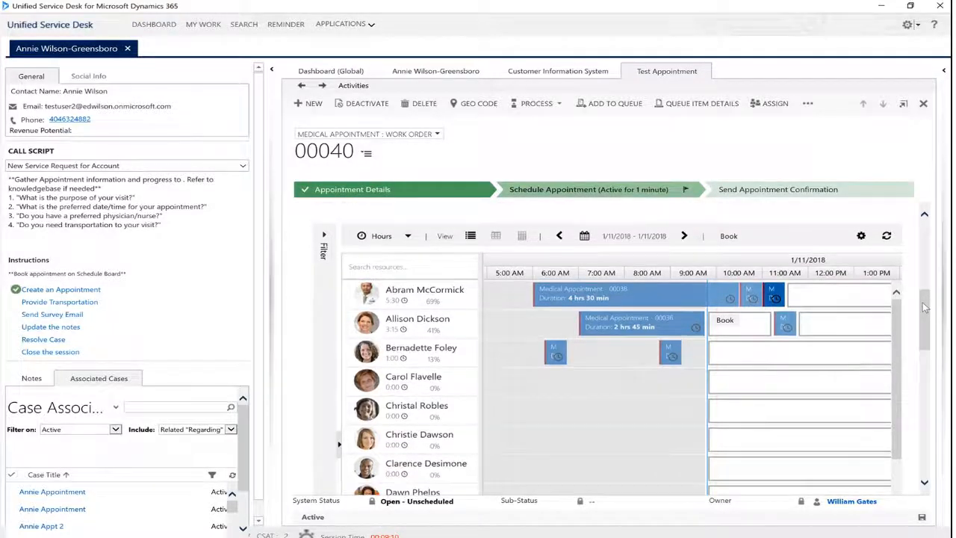
left_click(655, 191)
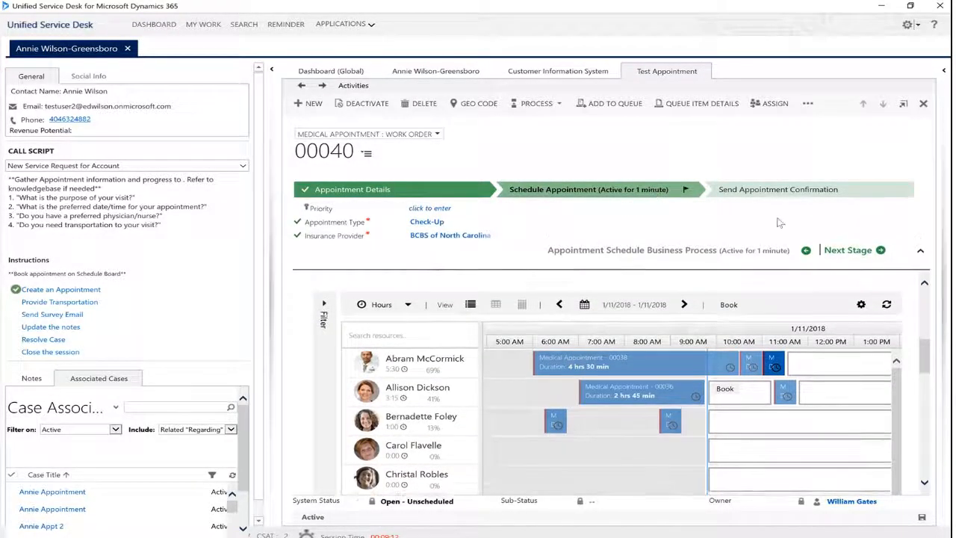
left_click(838, 252)
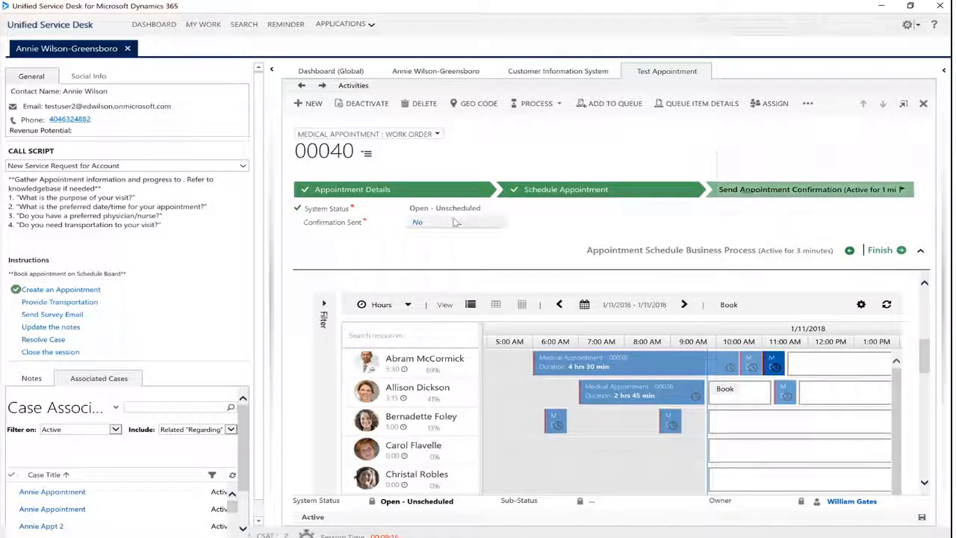
Set Confirmation Sent to Yes and finish the Appointment Schedule Business Process
left_click(417, 222)
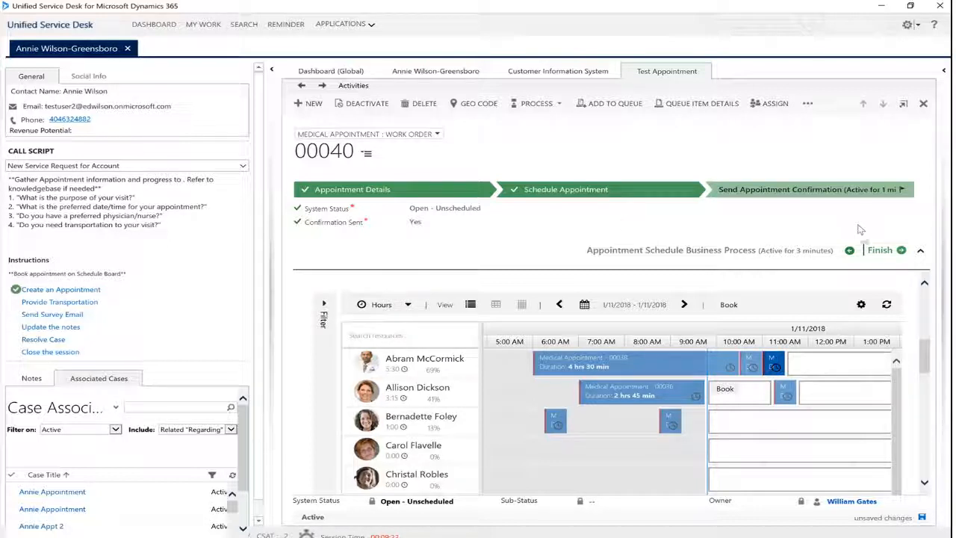
left_click(882, 256)
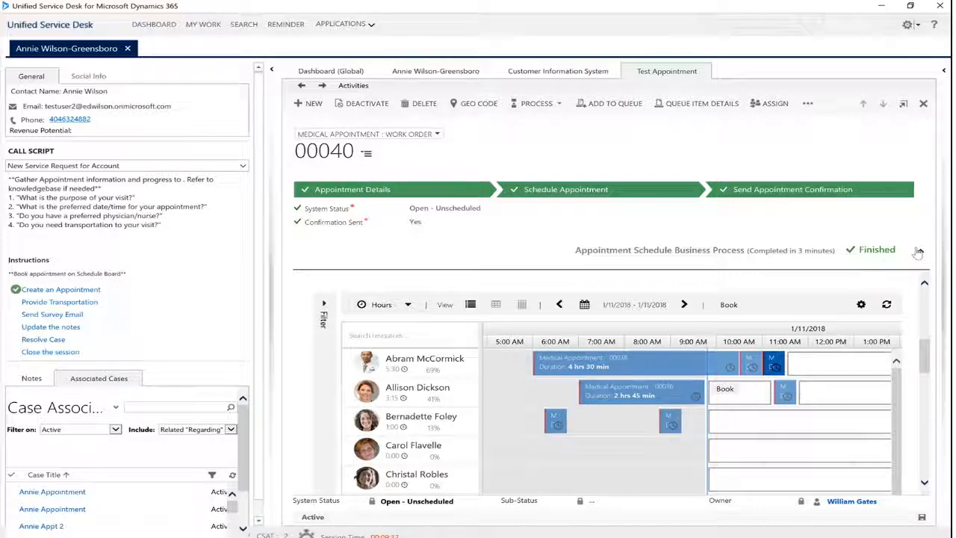
left_click(921, 251)
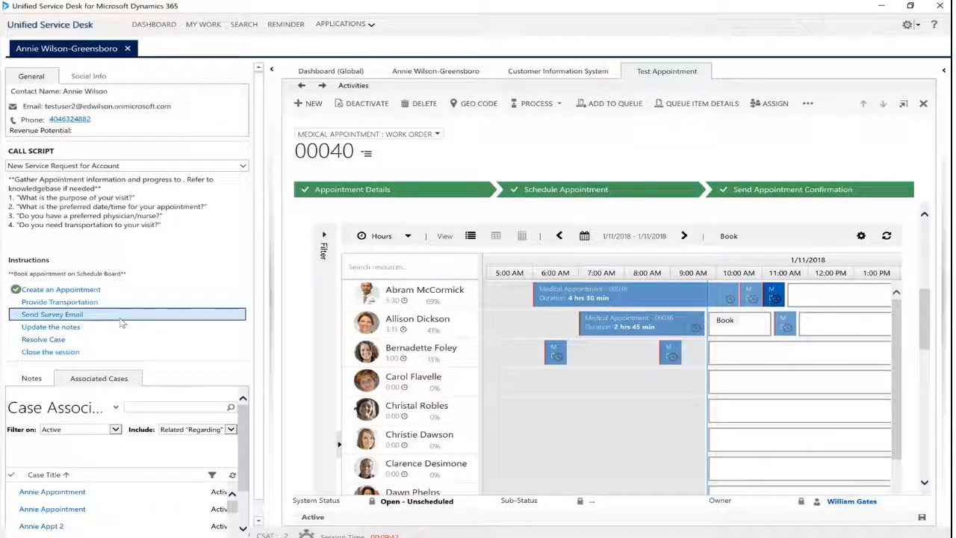
Complete the call script's survey email, notes update and case resolution actions, and close the patient's session
left_click(112, 319)
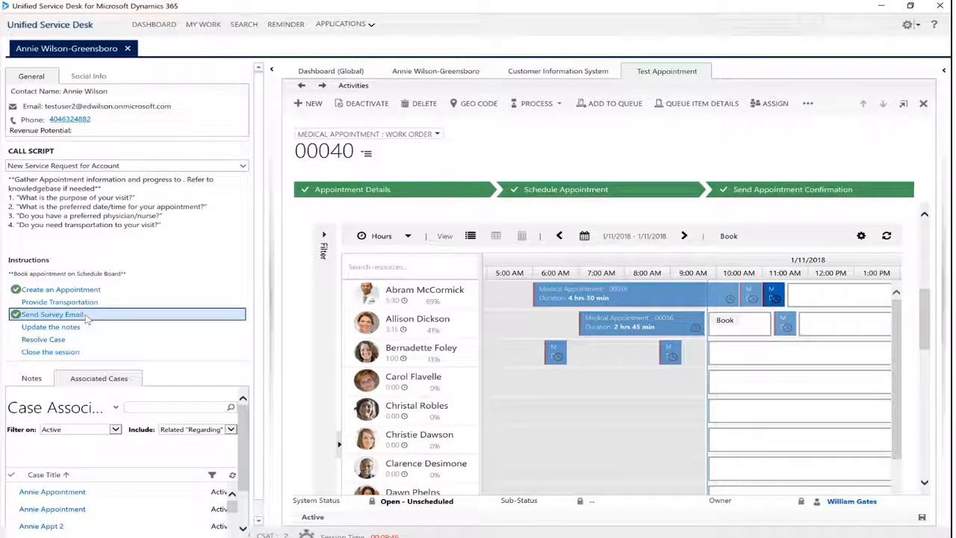
left_click(91, 329)
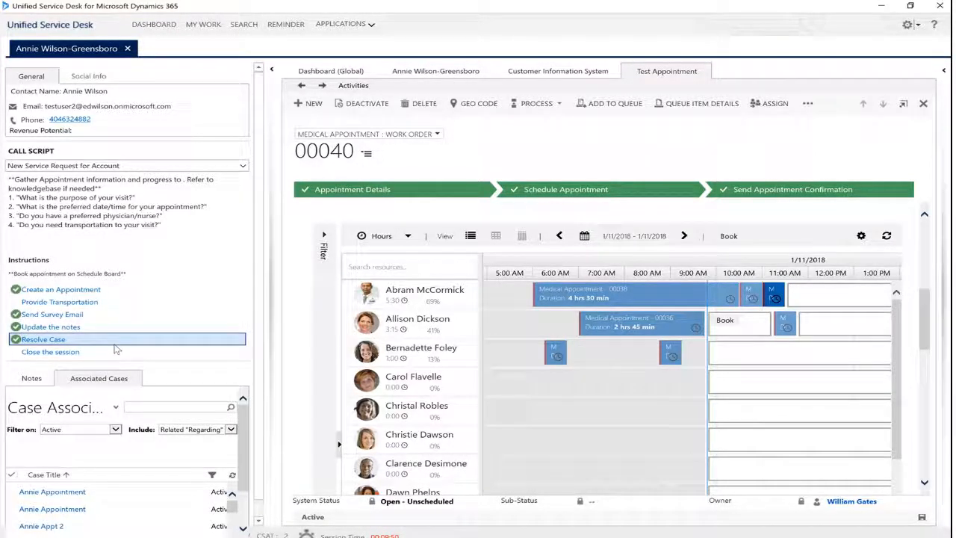
left_click(117, 352)
left_click(117, 353)
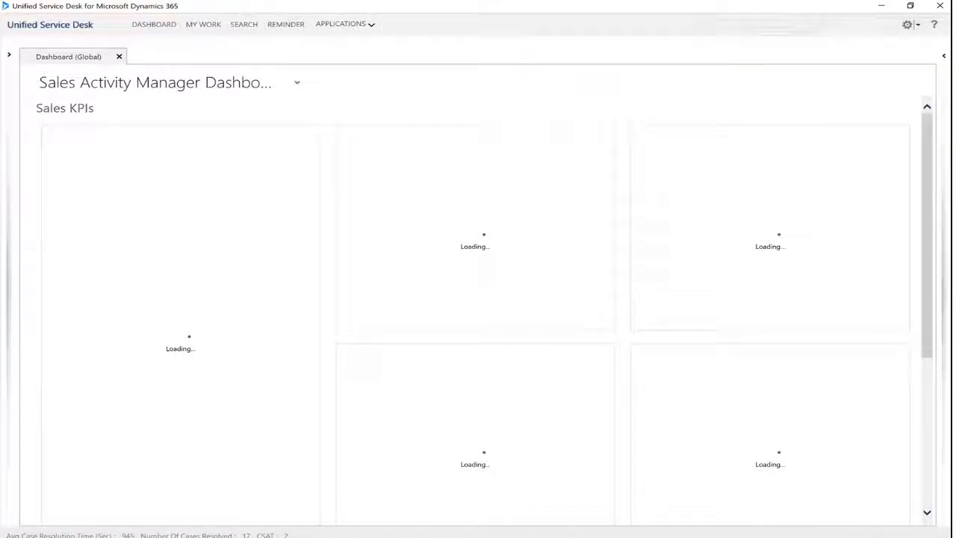
Switch to Outlook and open the feedback survey linked in the Cone Health Patient Care thank-you email
left_click(298, 536)
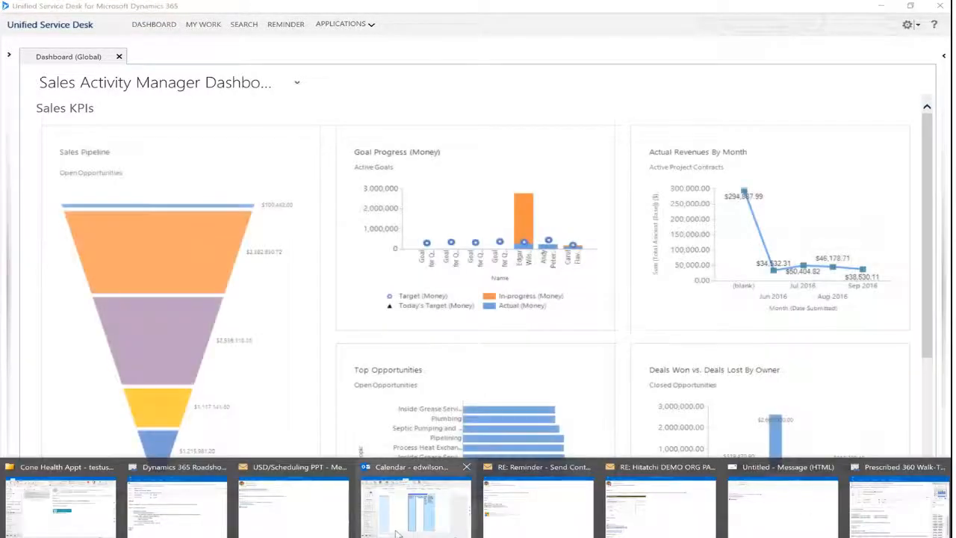
left_click(59, 504)
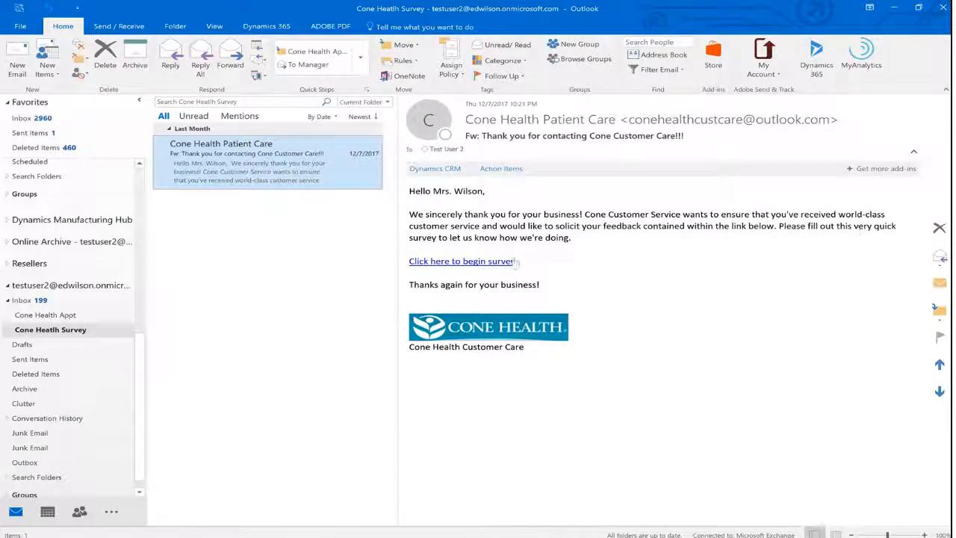
left_click(485, 265)
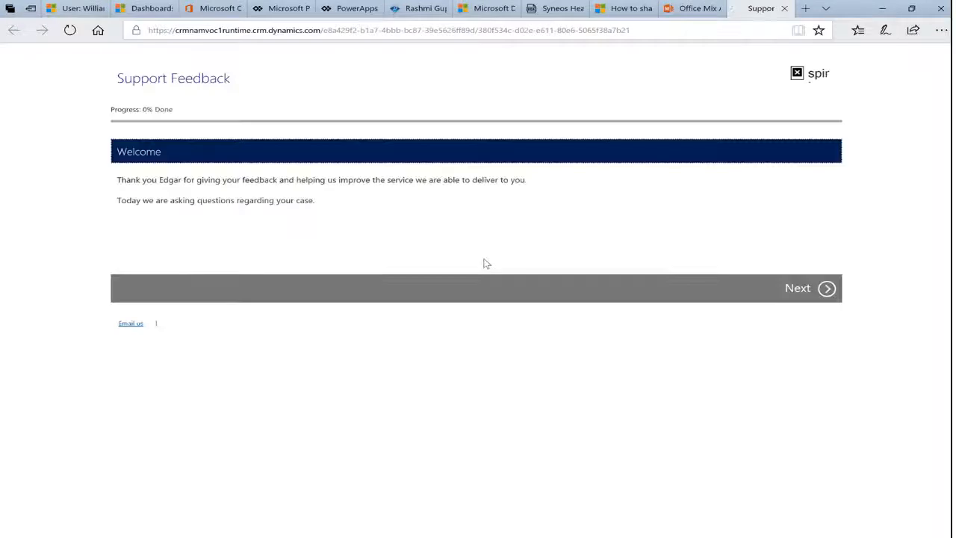
Start the survey and give five stars to response time, courtesy and professionalism, and overall satisfaction with field service
left_click(823, 291)
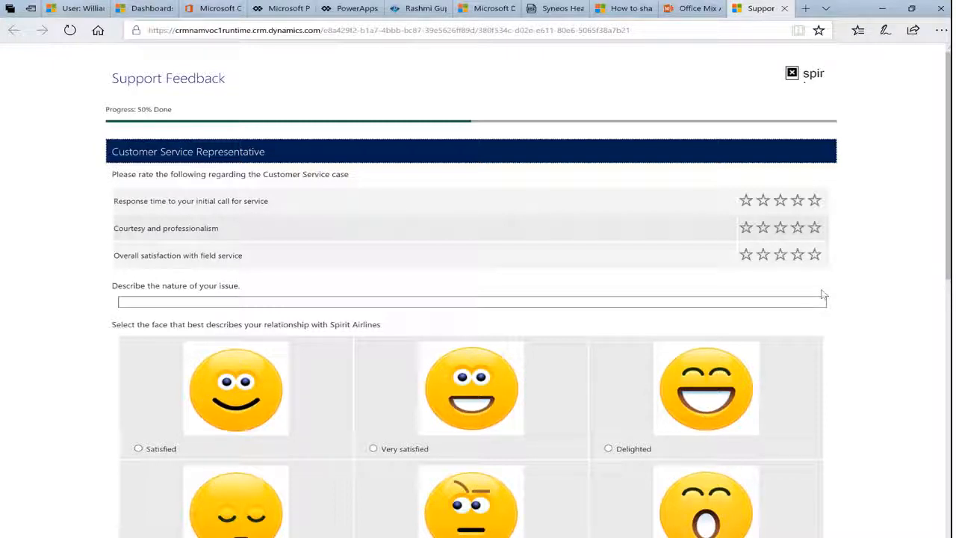
left_click(814, 200)
left_click(815, 227)
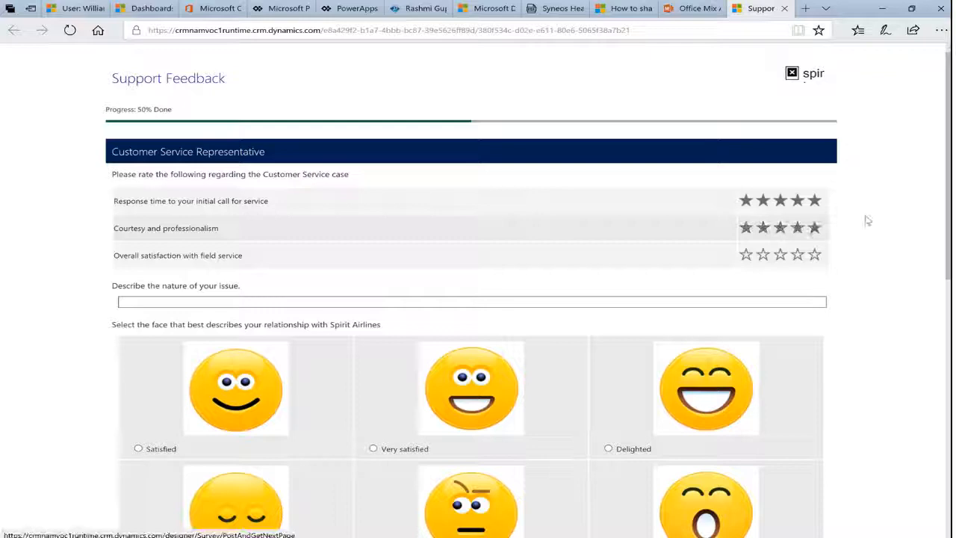
left_click(815, 254)
scroll(807, 283, "down", 3)
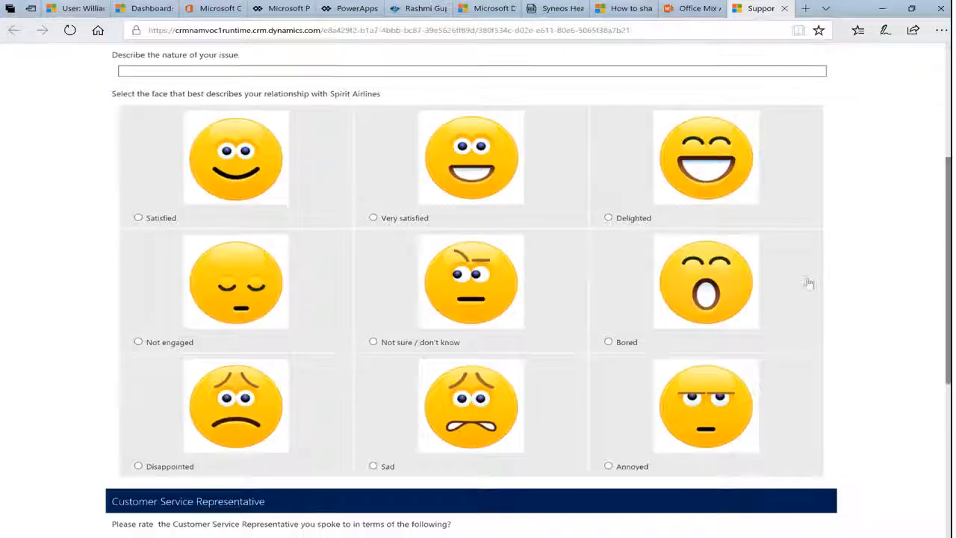
Choose the Delighted face and rate the Customer Service Representative Excellent for rules knowledge, listening and understanding, and politeness
left_click(646, 217)
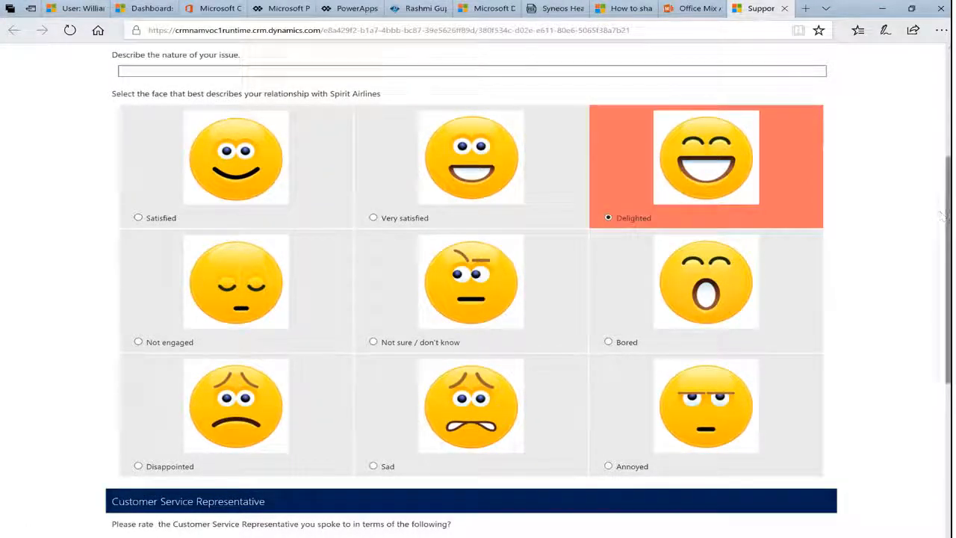
scroll(942, 213, "down", 4)
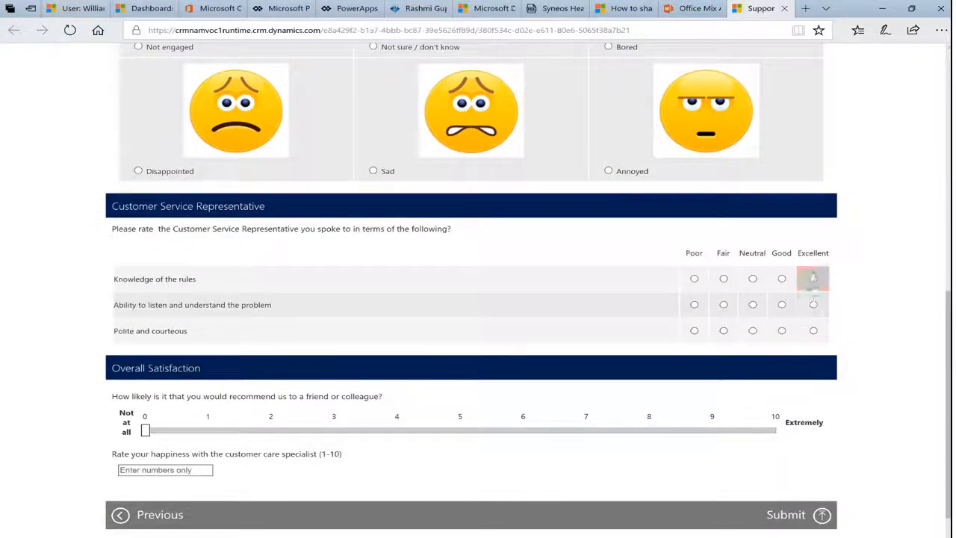
left_click(814, 279)
left_click(814, 304)
left_click(813, 331)
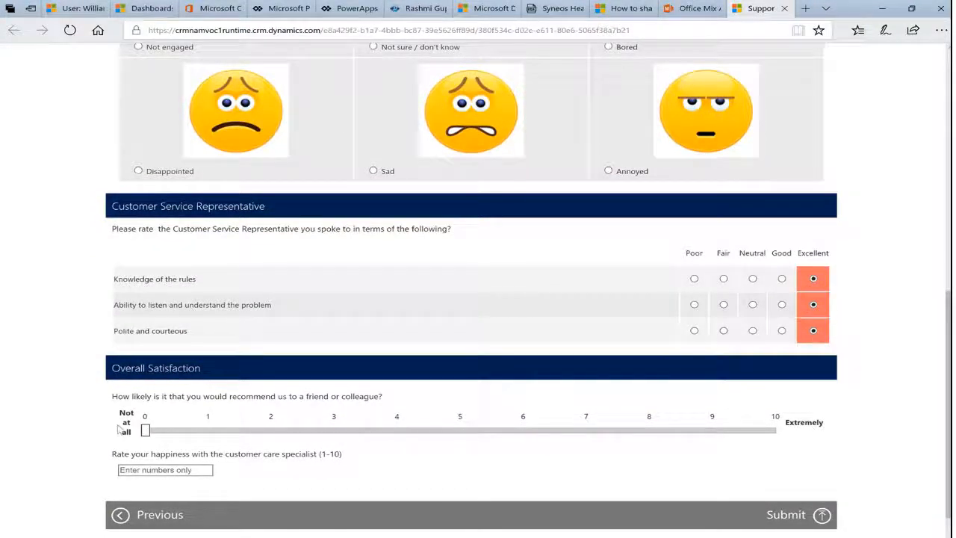
Set the likelihood of recommending to a friend or colleague to 10 and submit the survey
left_click_drag(146, 430, 859, 393)
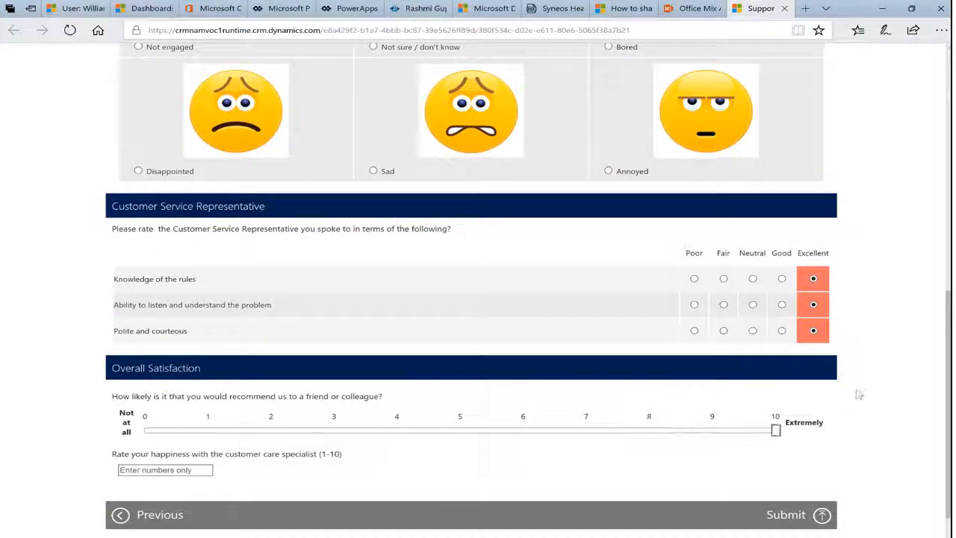
left_click_drag(947, 390, 947, 423)
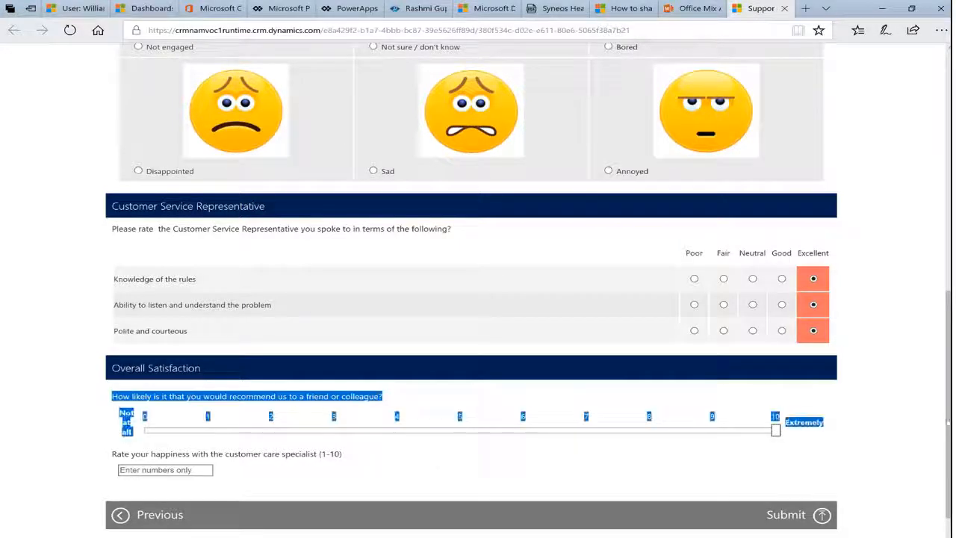
left_click(837, 487)
left_click(822, 516)
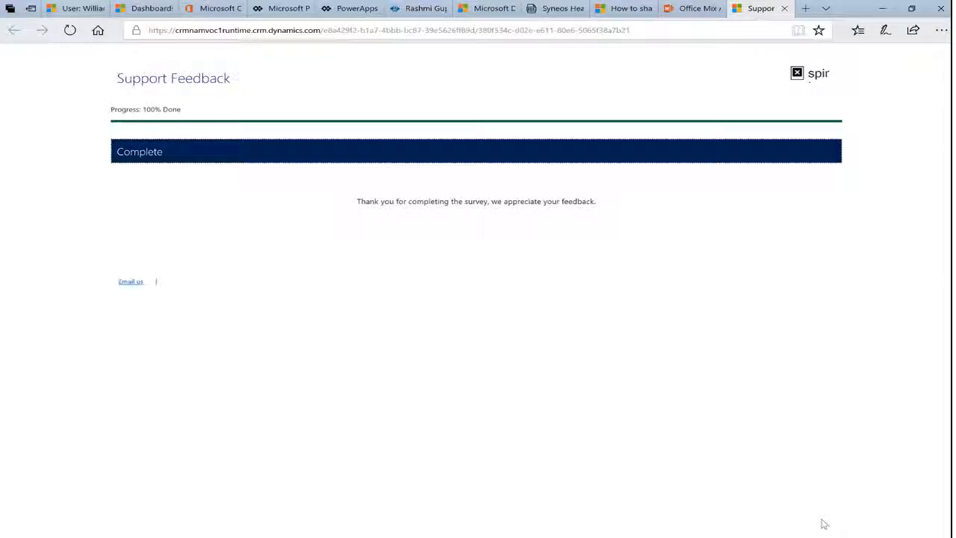
Switch to the agent's user record in Dynamics 365 and review the Agent Insights charts, training details, case information and survey responses
left_click(78, 9)
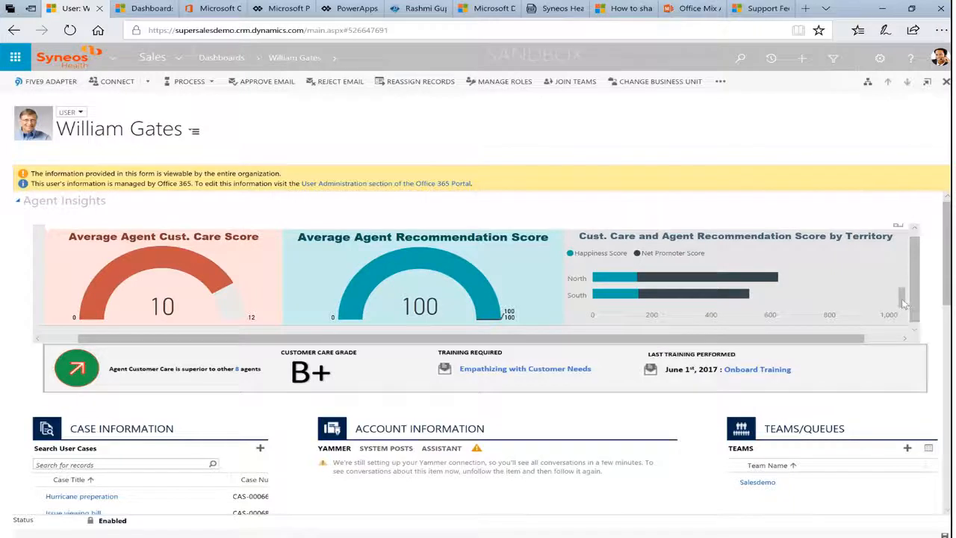
left_click_drag(902, 303, 905, 298)
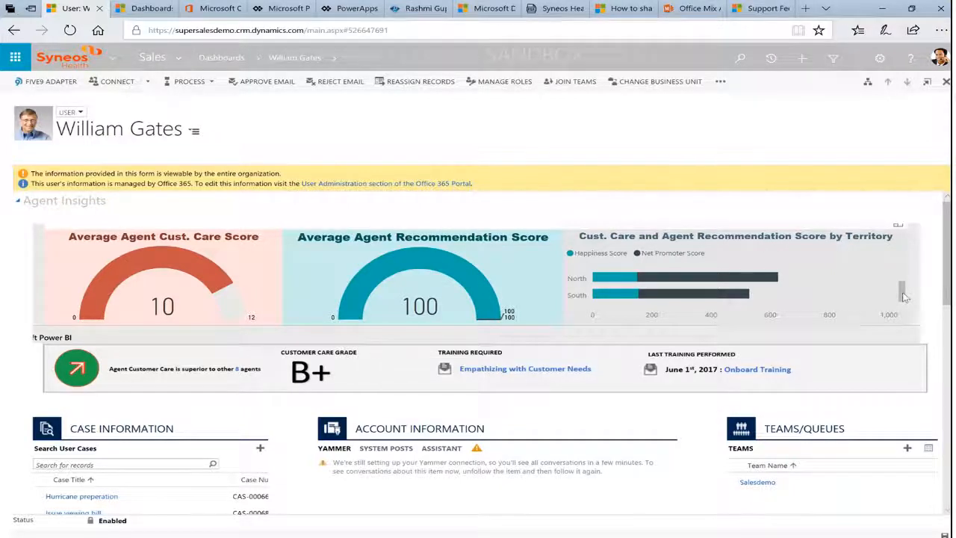
scroll(946, 294, "down", 1)
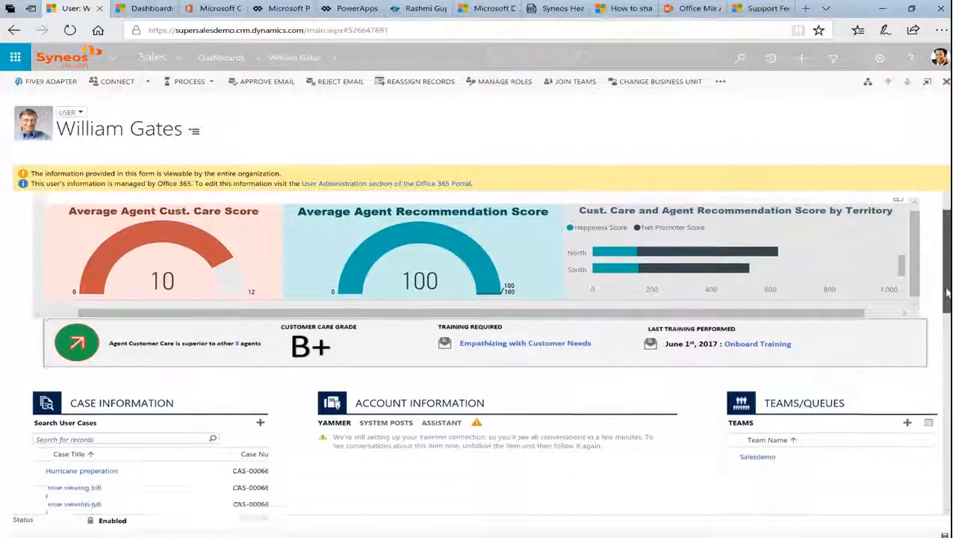
scroll(946, 294, "down", 1)
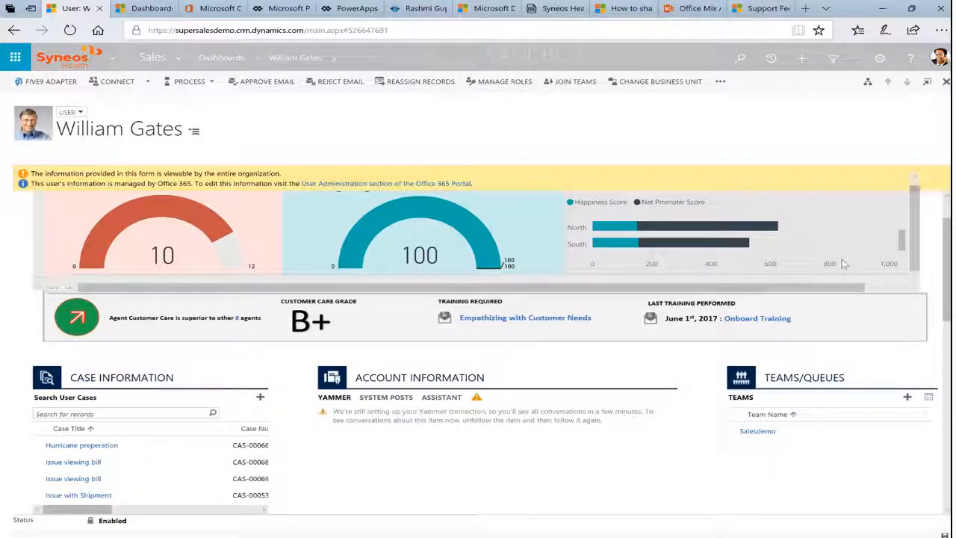
scroll(251, 363, "down", 2)
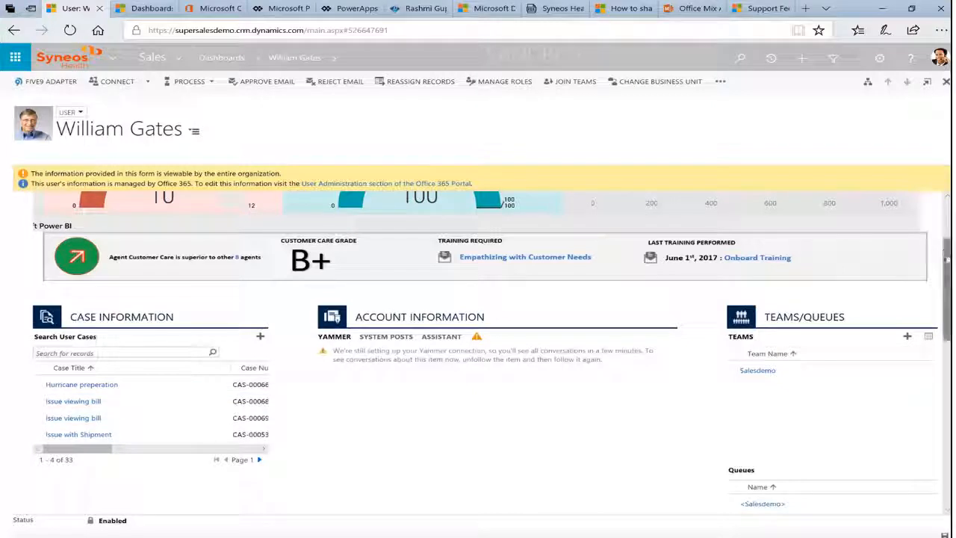
scroll(947, 267, "down", 2)
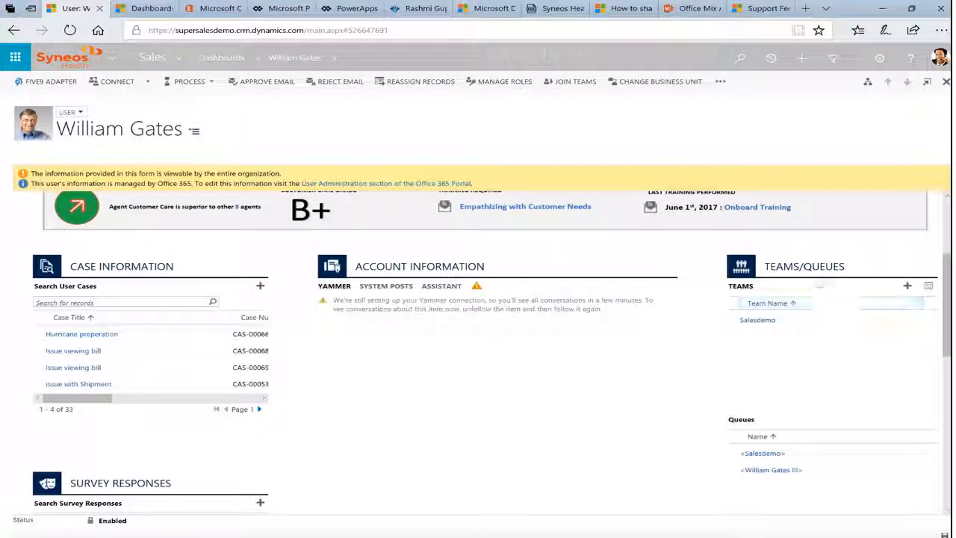
scroll(947, 311, "down", 1)
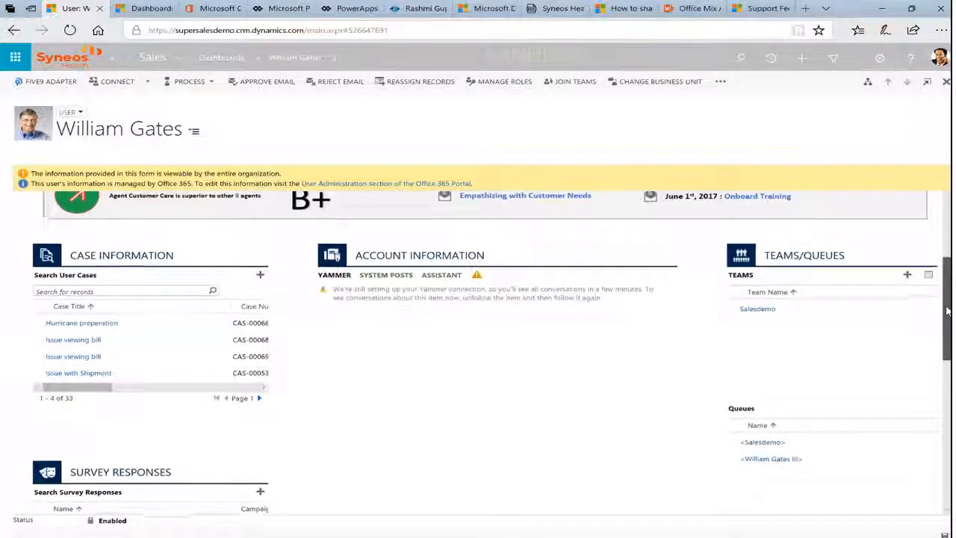
scroll(947, 311, "down", 3)
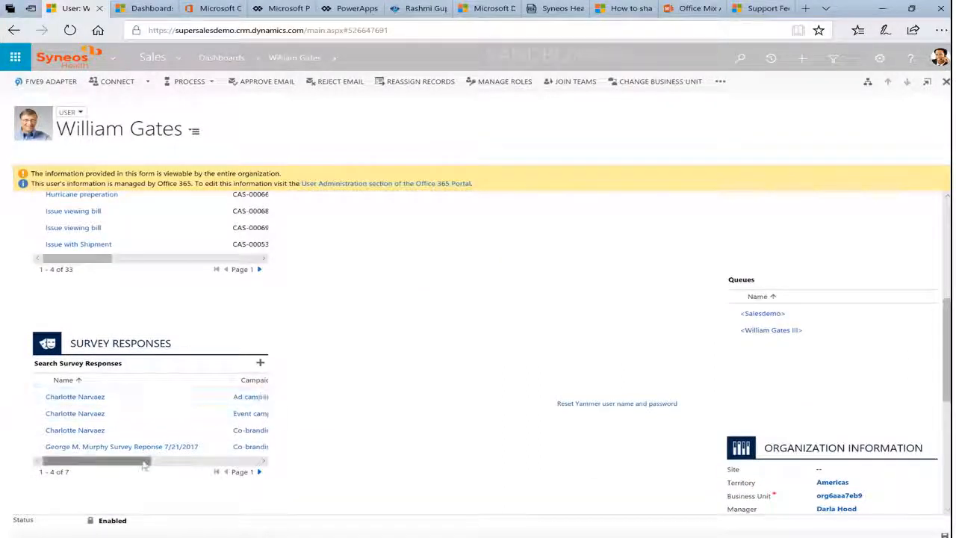
left_click_drag(145, 461, 109, 472)
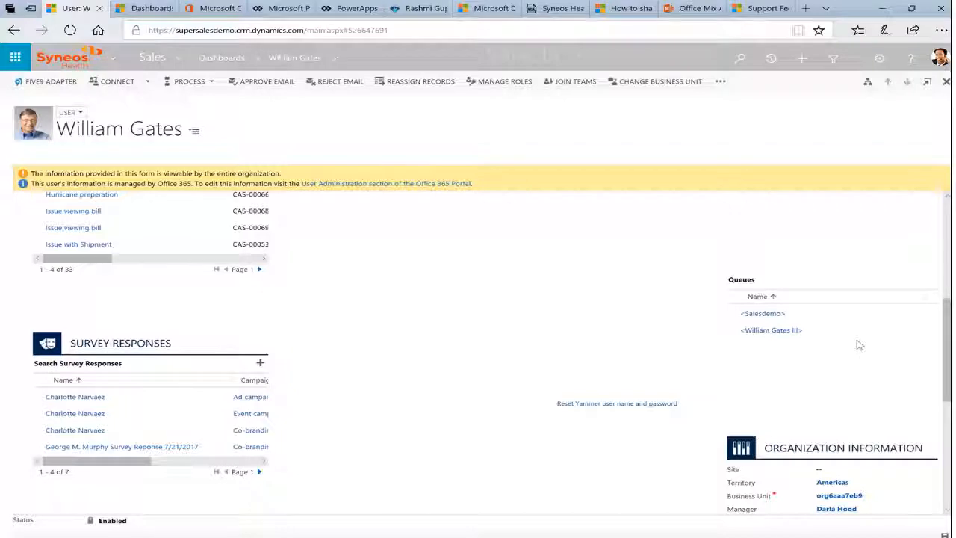
left_click_drag(946, 333, 942, 235)
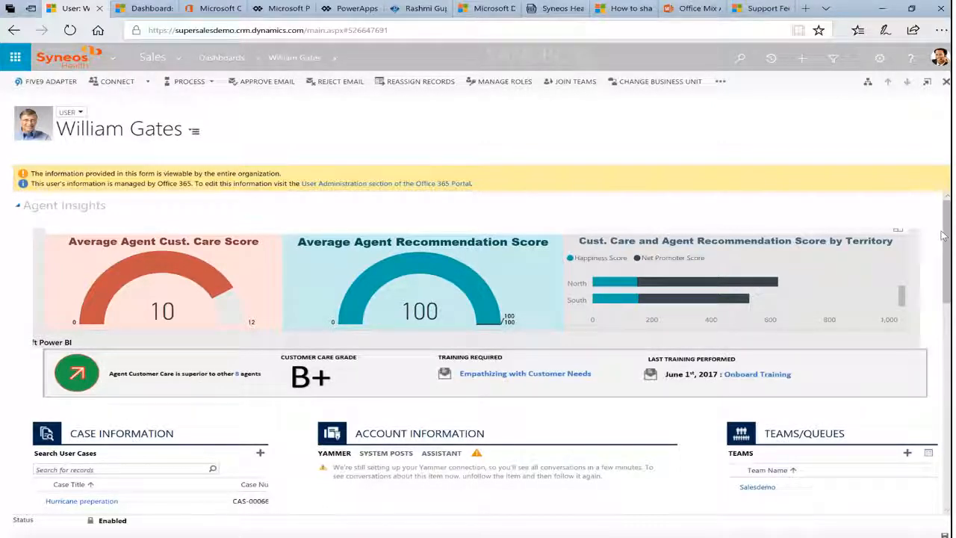
mouse_move(439, 37)
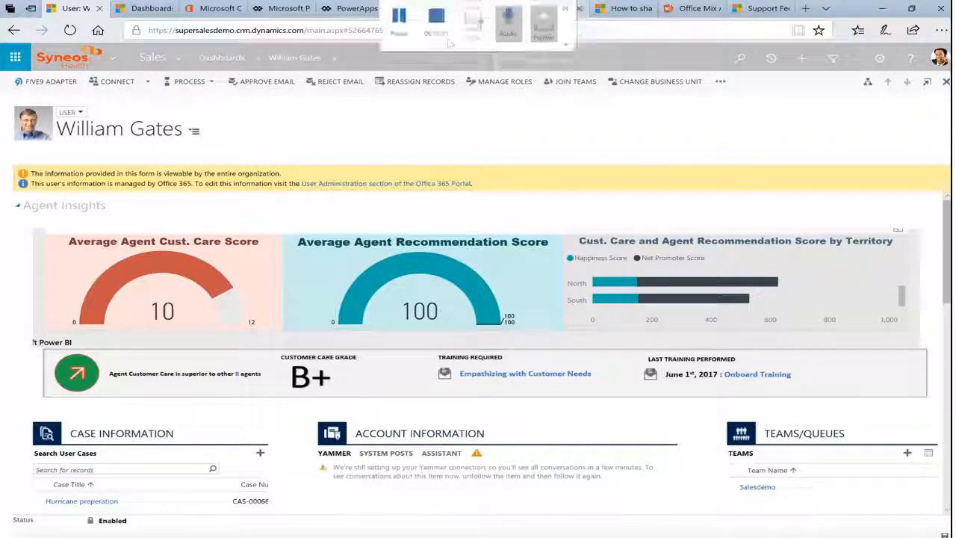